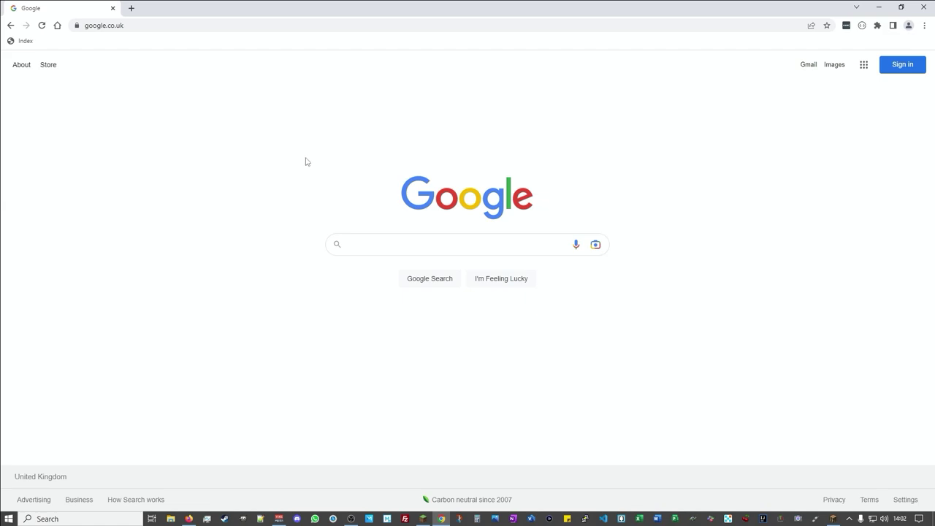
- Search Google for 'vanilla tweaks' and open the vanillatweaks.net result
click(427, 245)
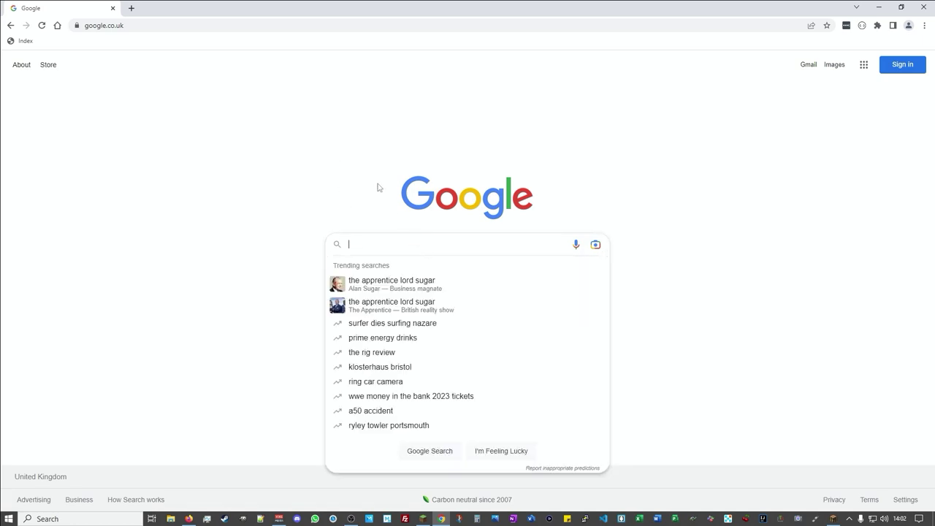
text(v)
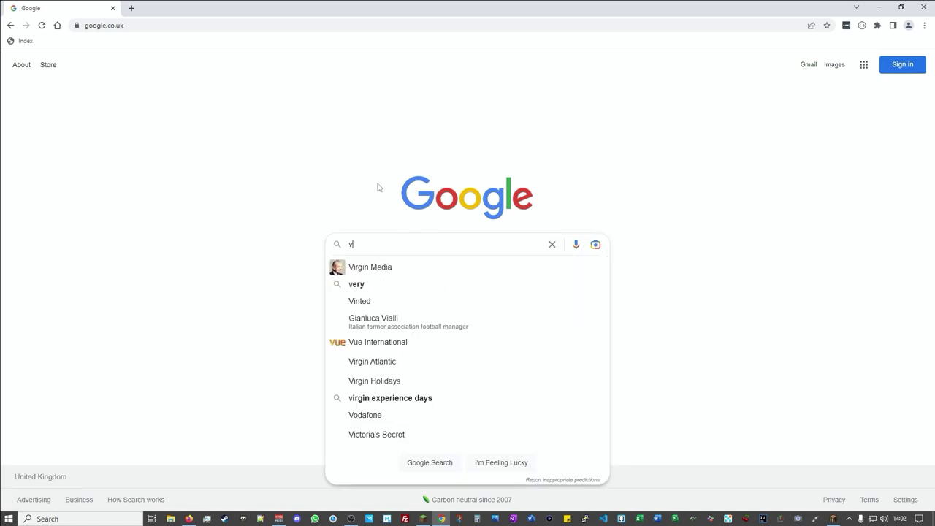
text(anil)
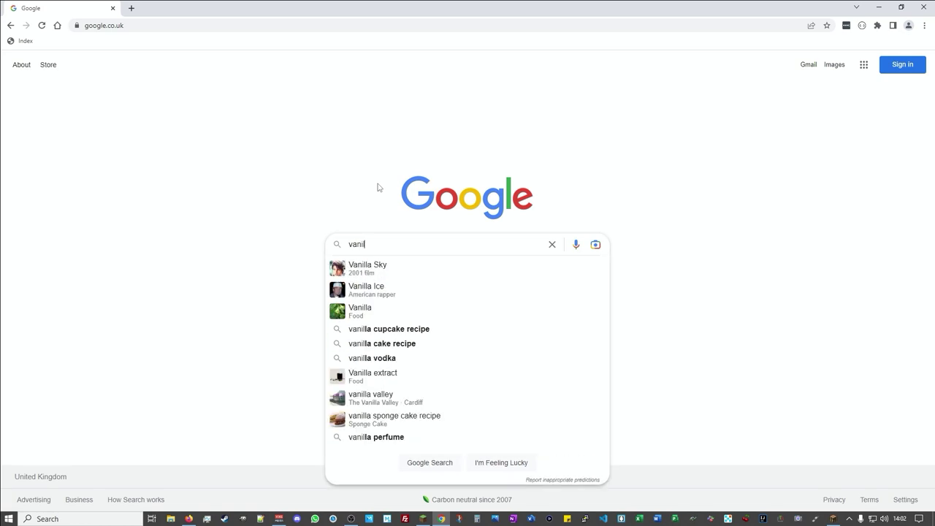
text(la tweaks)
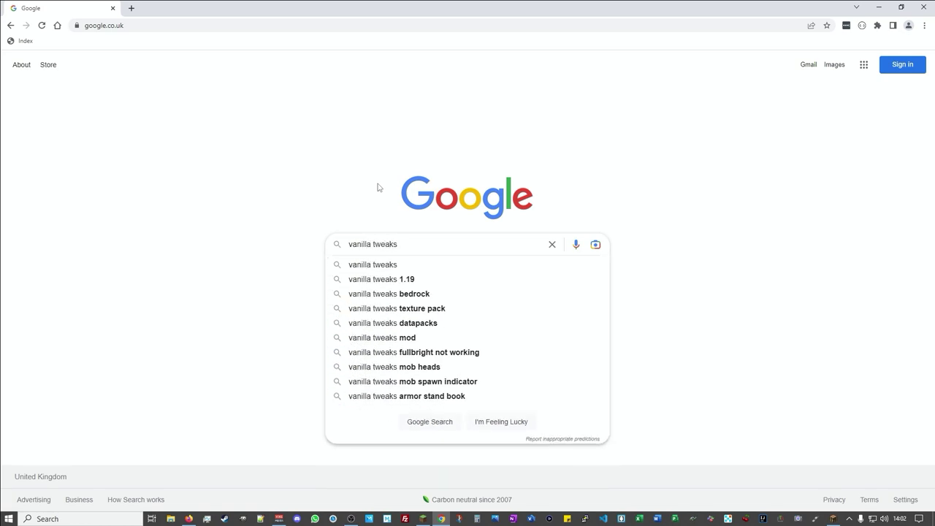
key(Return)
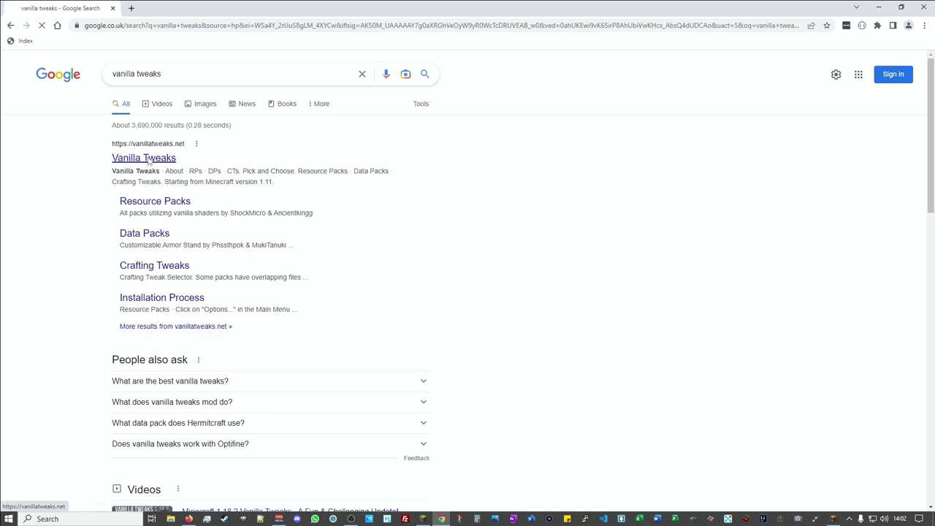
click(148, 161)
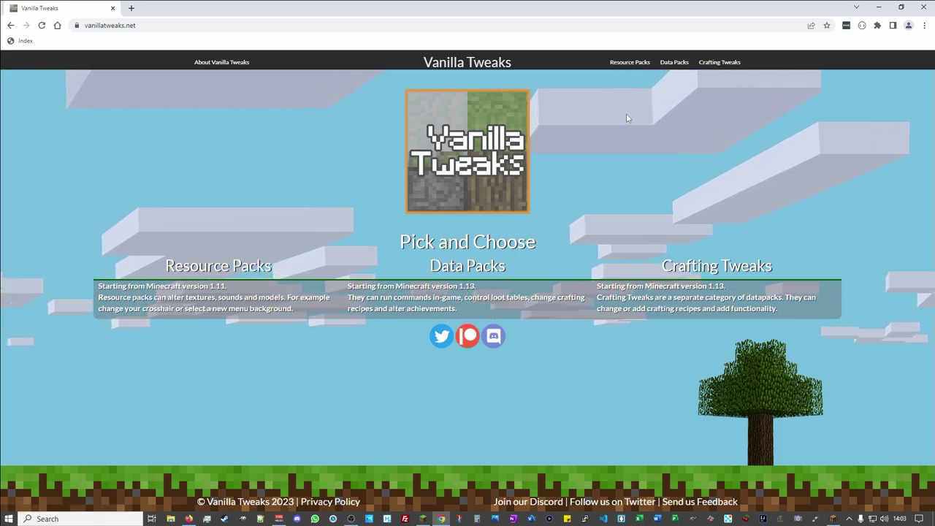
- Go to the 1.19 Resource Packs picker and browse the Aesthetic packs
click(639, 64)
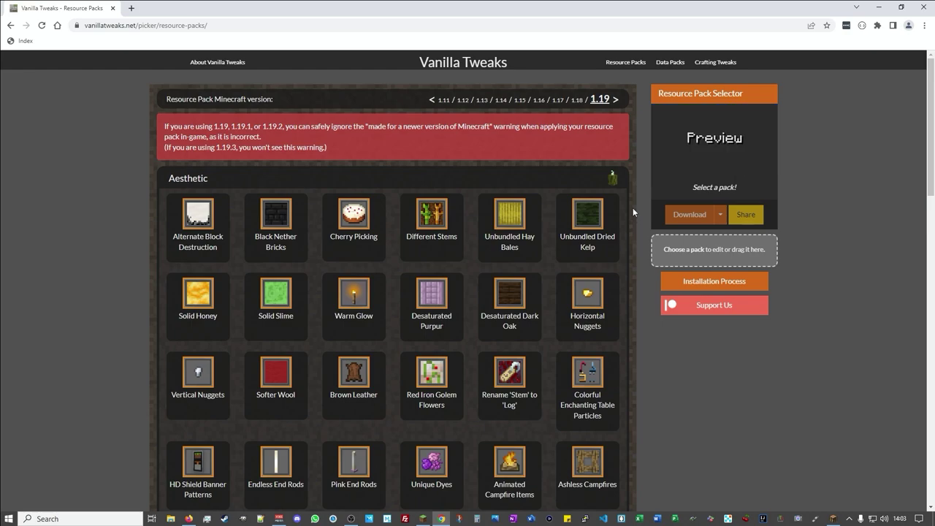
scroll(633, 212, down, 1)
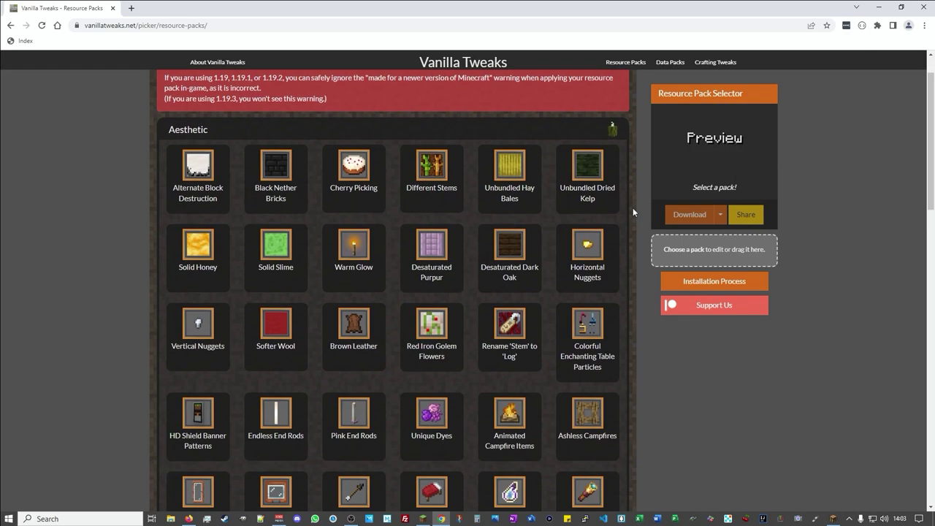
scroll(633, 211, down, 4)
scroll(632, 211, down, 3)
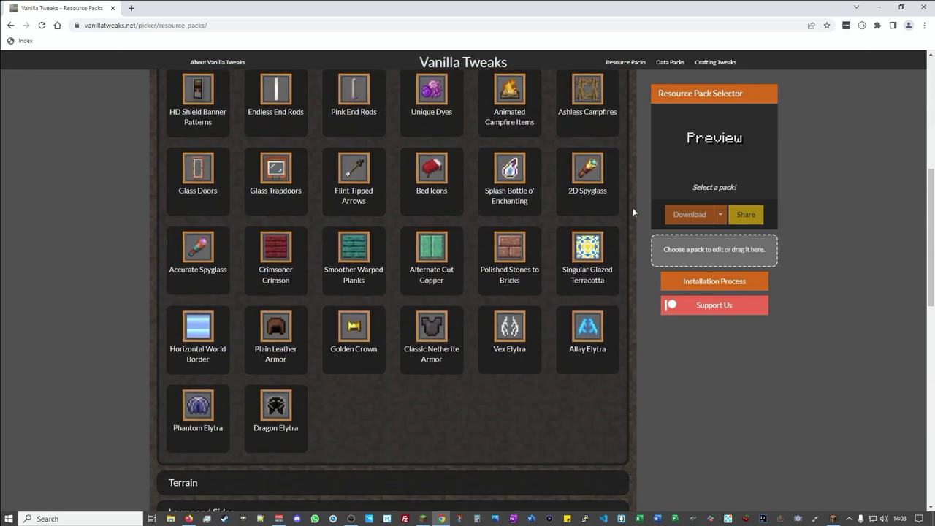
scroll(633, 211, up, 3)
scroll(633, 208, up, 3)
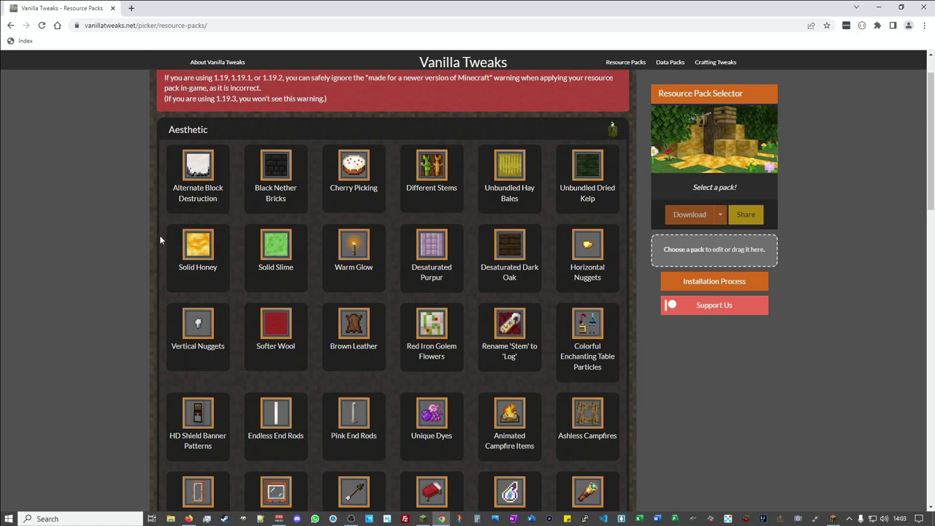
- Select Black Nether Bricks, Cherry Picking, Different Stems, Desaturated Purpur and Desaturated Dark Oak
click(276, 173)
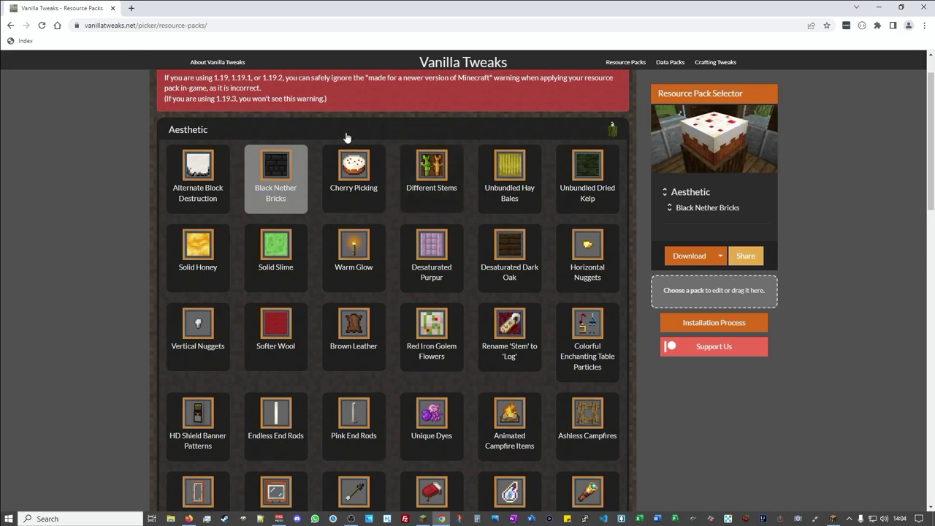
click(203, 187)
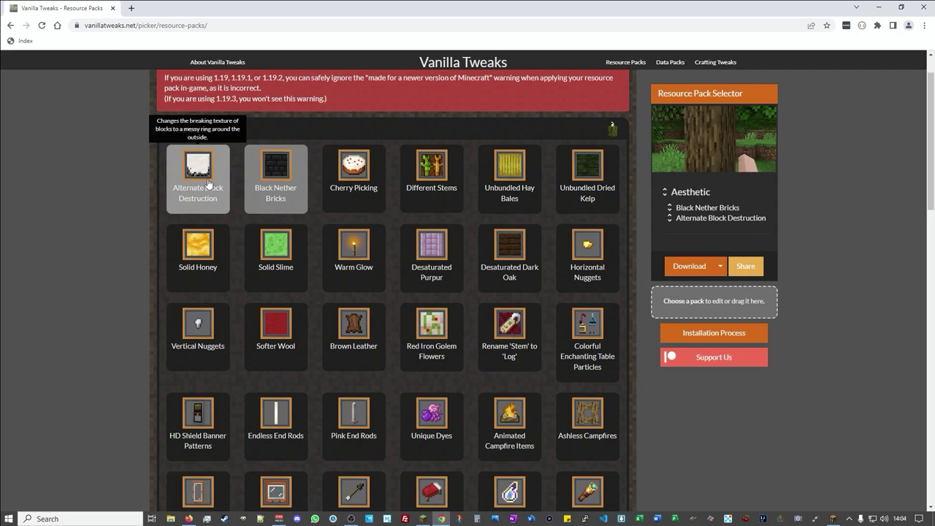
click(209, 185)
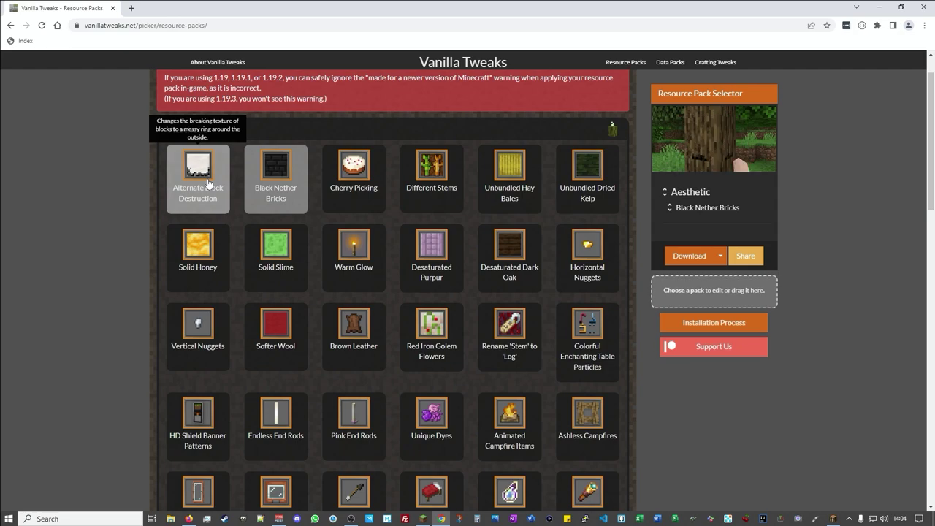
click(349, 203)
click(438, 199)
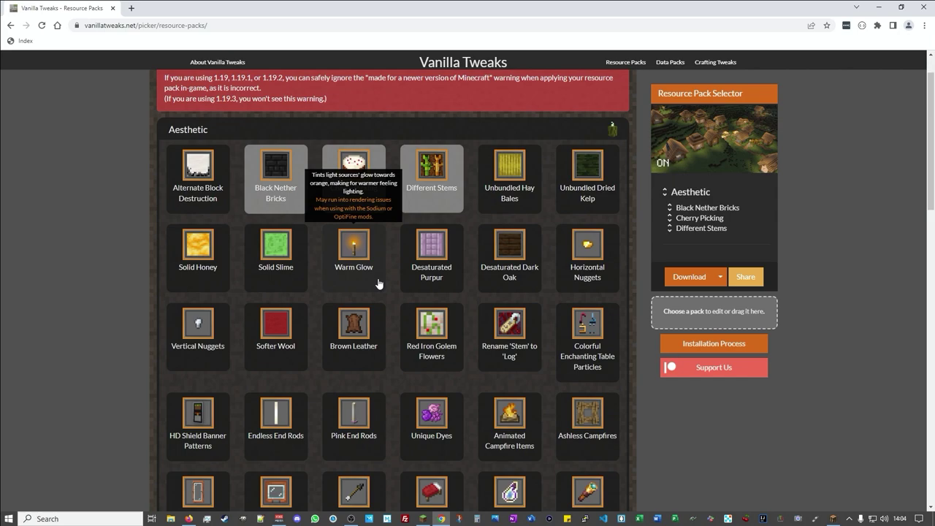
click(447, 278)
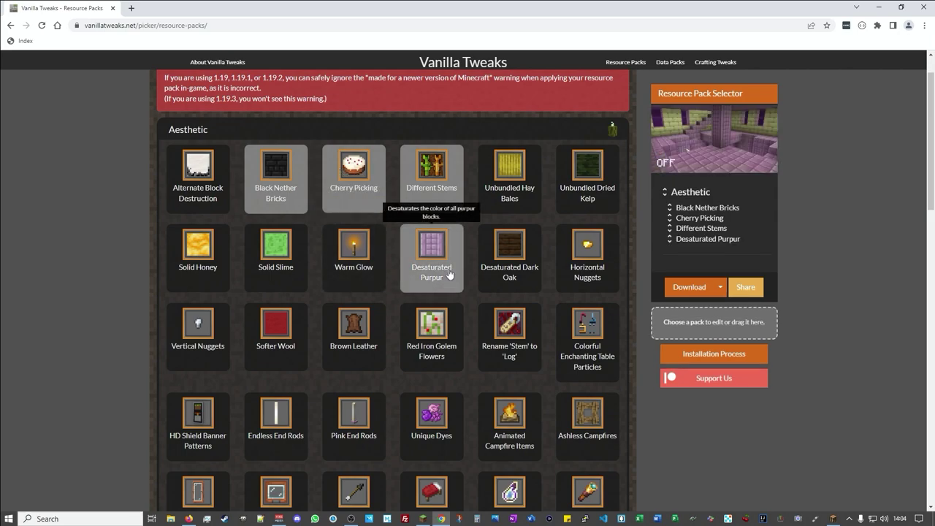
click(502, 271)
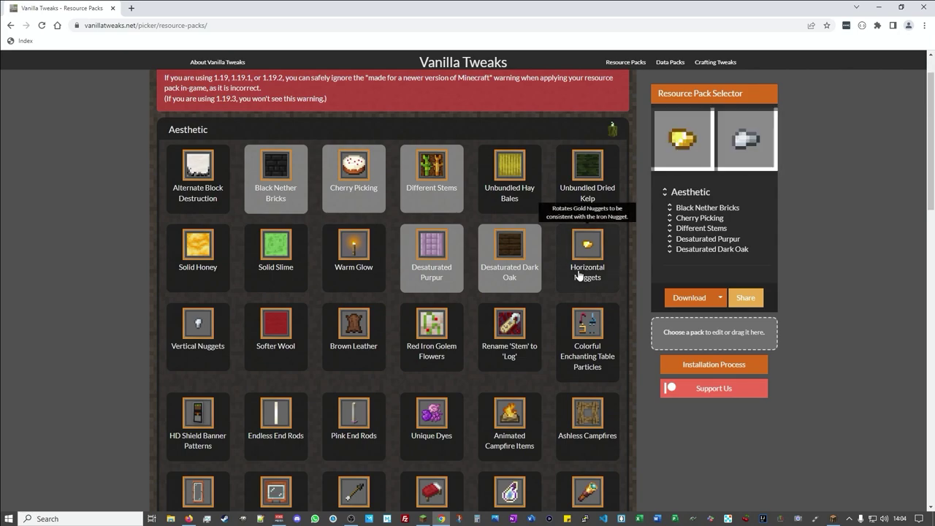
- Select Horizontal Nuggets, Softer Wool, Brown Leather and Red Iron Golem Flowers
click(594, 237)
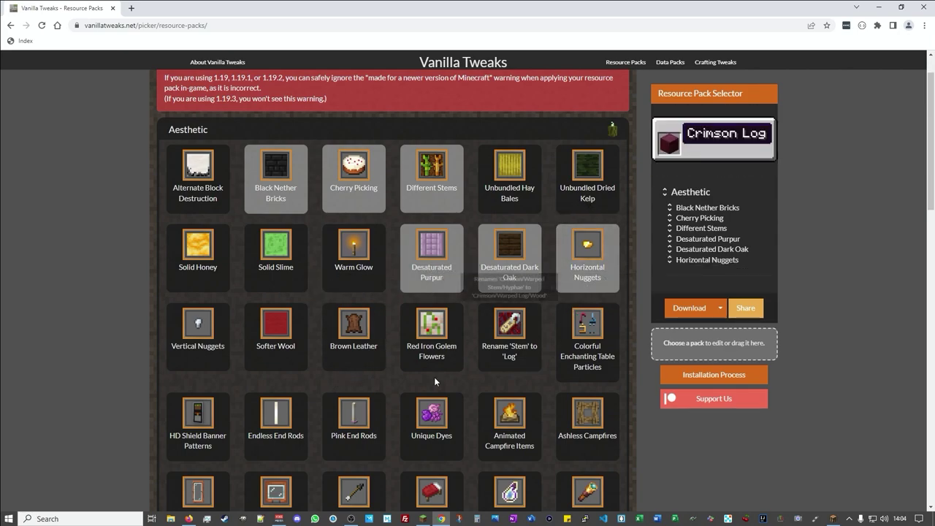
click(194, 362)
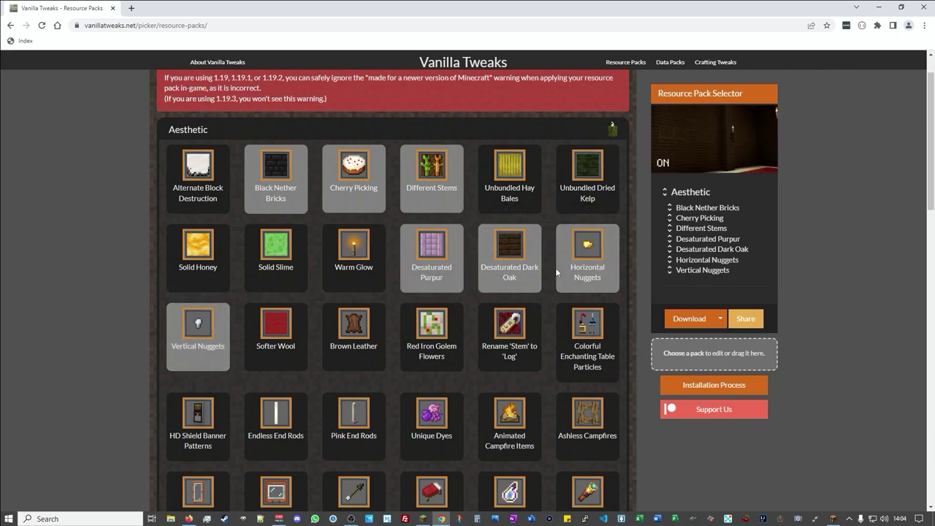
click(201, 344)
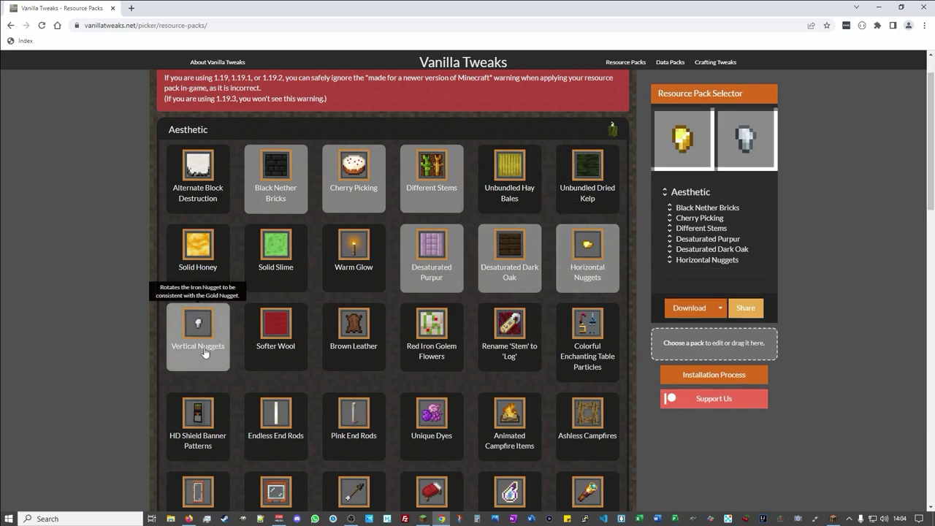
click(272, 359)
click(365, 358)
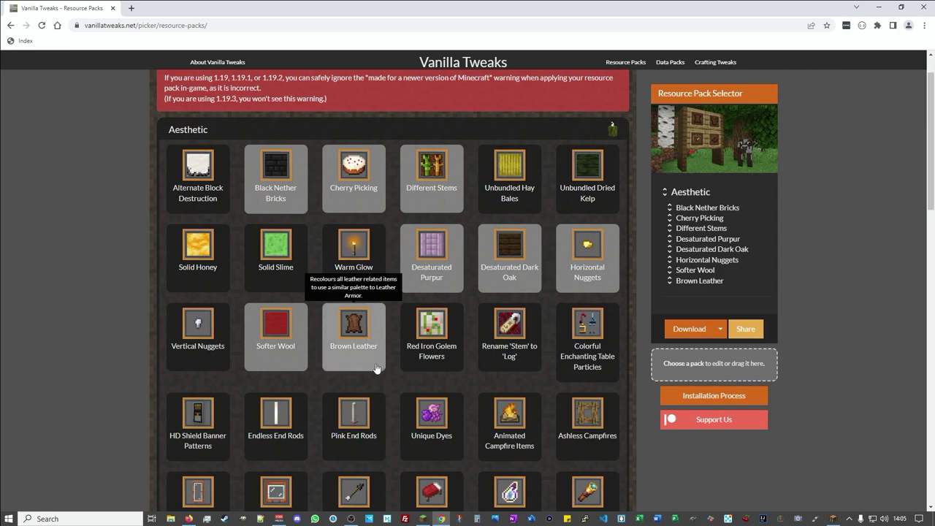
click(447, 359)
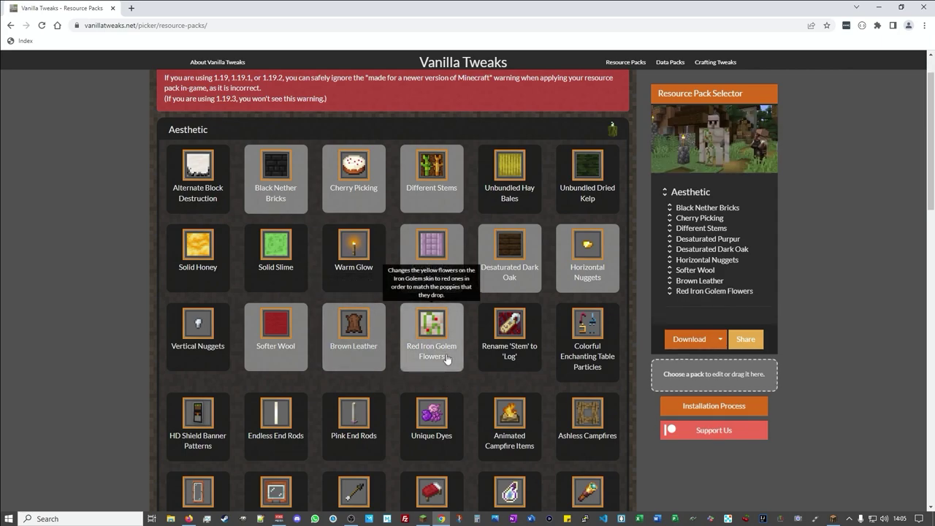
- Add Colorful Enchanting Table Particles and Unique Dyes, and reposition Softer Wool in the list
scroll(447, 359, down, 1)
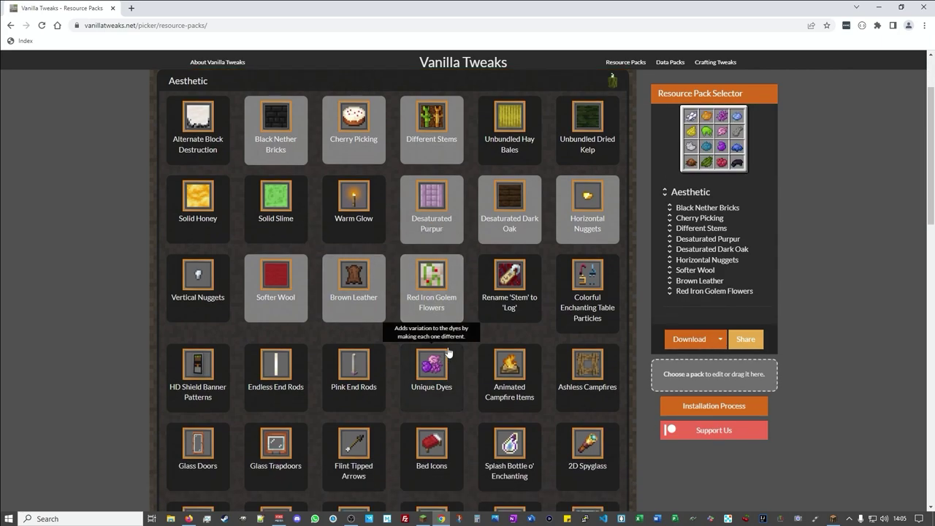
click(571, 324)
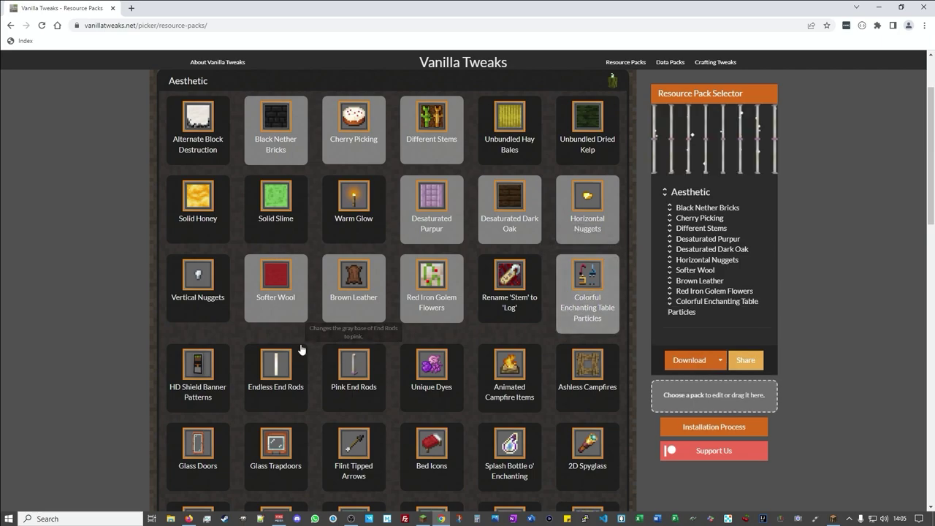
scroll(225, 331, down, 1)
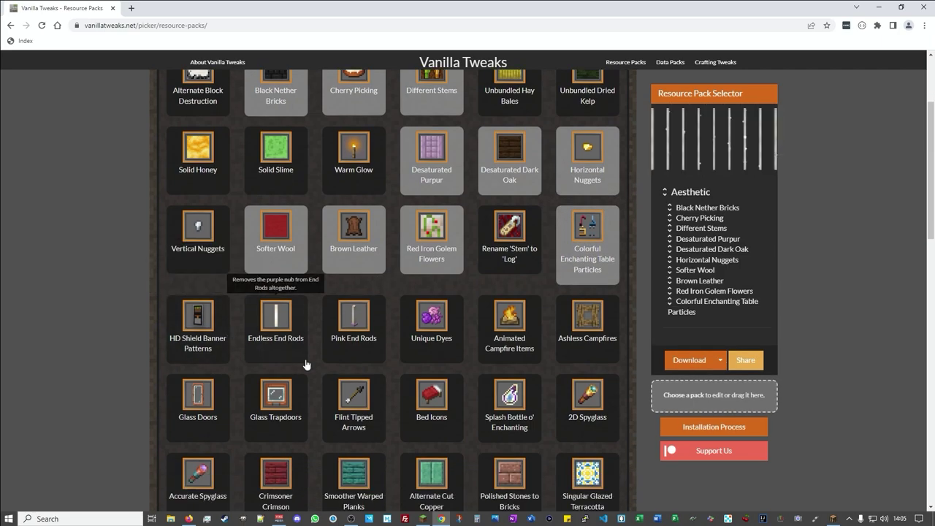
click(437, 325)
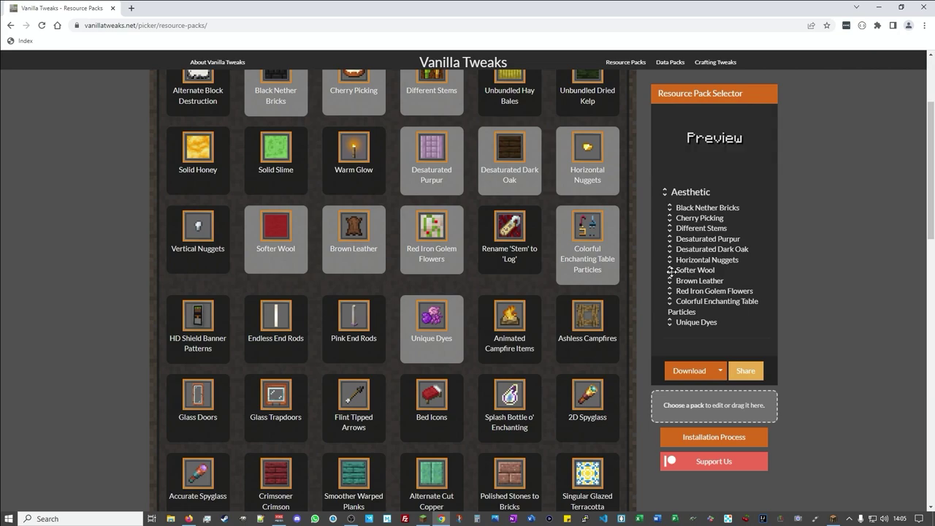
mouse_move(686, 270)
mouse_down()
mouse_move(687, 258)
mouse_move(687, 273)
mouse_up()
- Add Ashless Campfires, Flint Tipped Arrows and Bed Icons to the selection
mouse_move(508, 333)
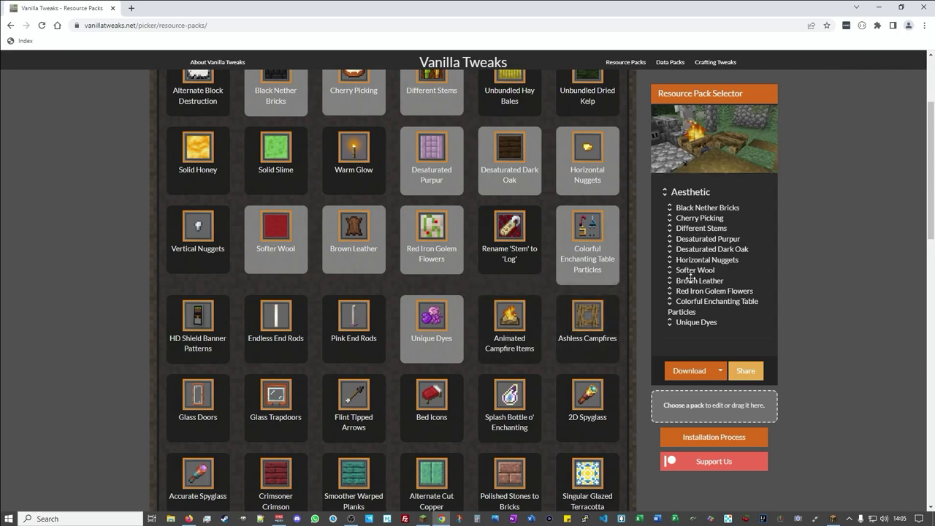
mouse_move(601, 333)
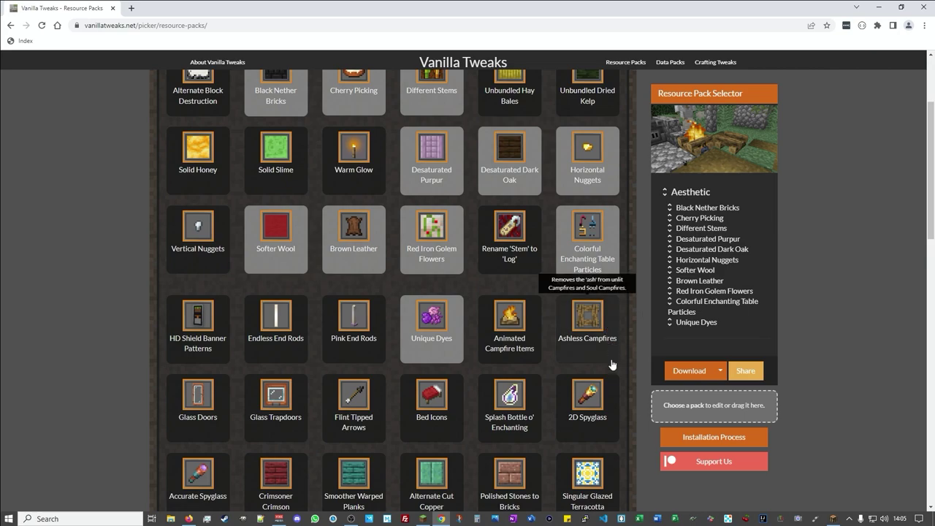
click(585, 322)
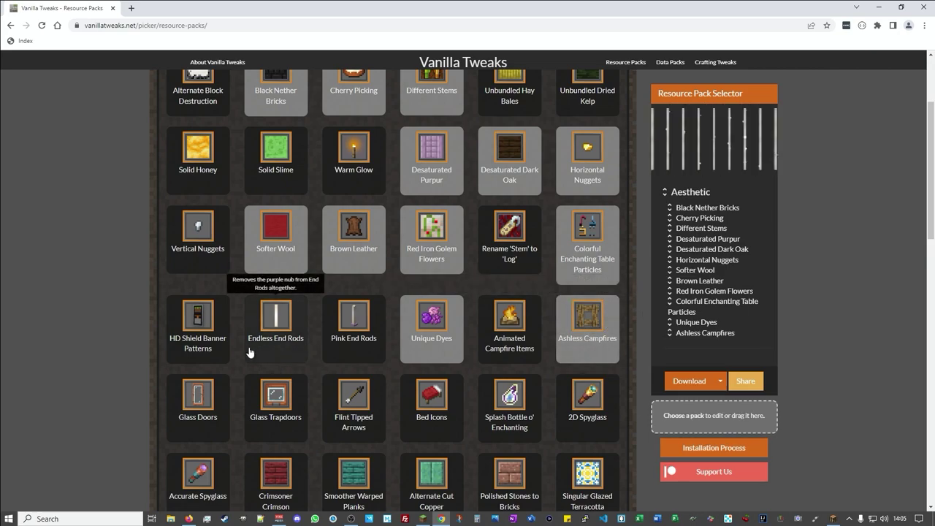
scroll(250, 353, down, 1)
scroll(249, 353, down, 1)
click(357, 337)
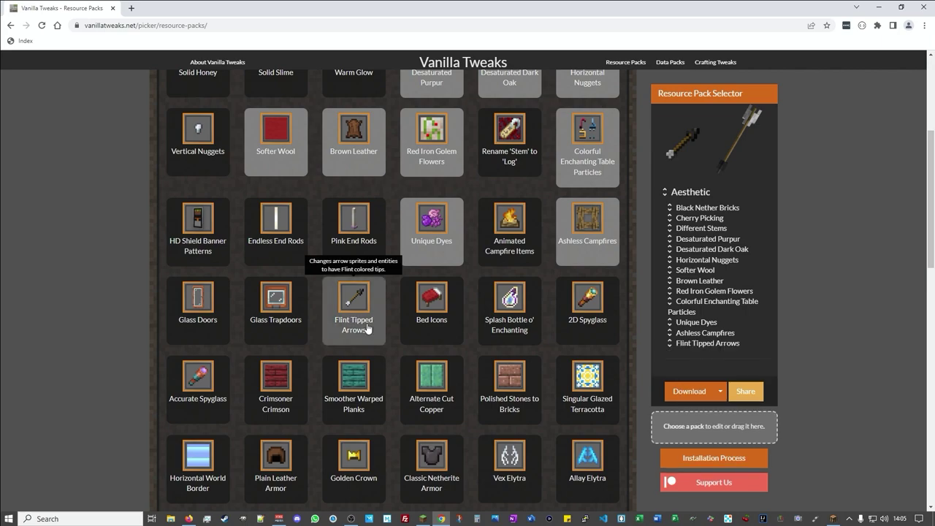
click(434, 313)
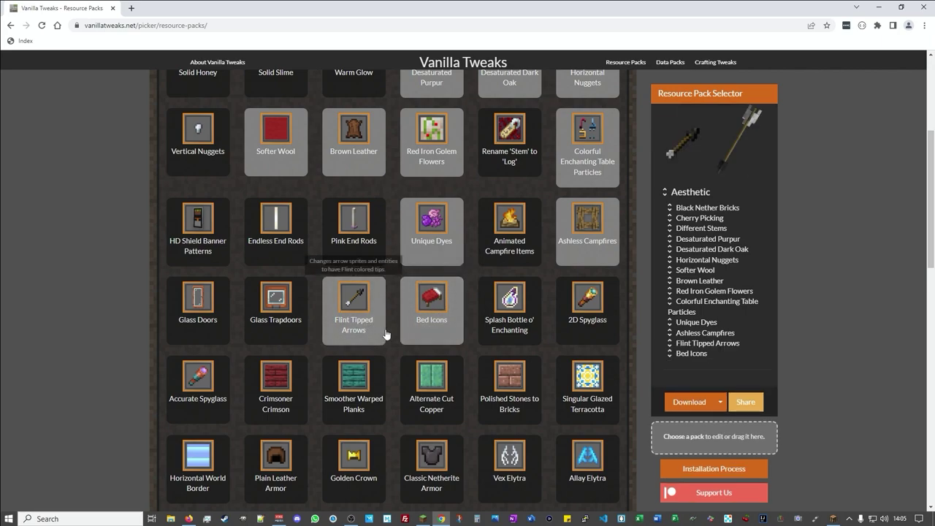
scroll(386, 334, down, 1)
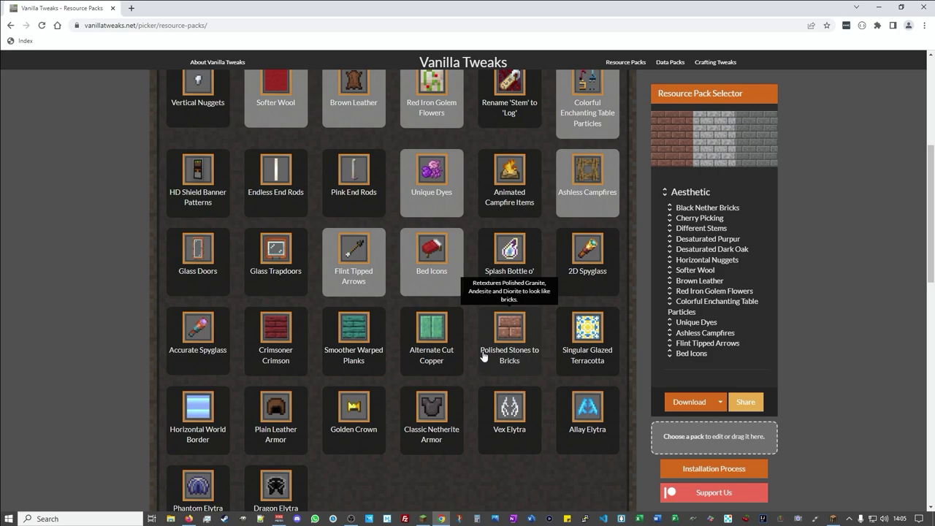
scroll(463, 362, down, 2)
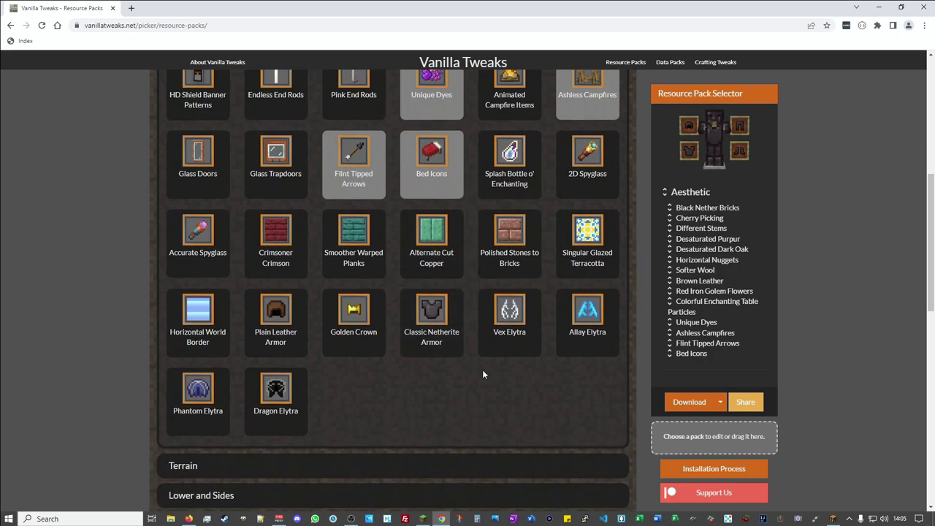
- Expand Lower and Sides and Variation, then select Variated Cobblestone
scroll(482, 370, down, 2)
scroll(361, 272, up, 3)
scroll(359, 271, down, 4)
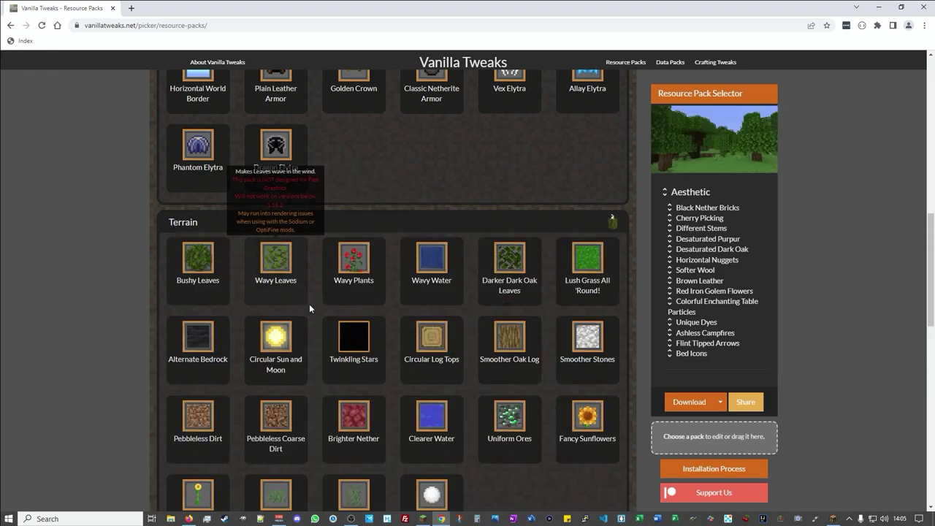
scroll(319, 319, down, 1)
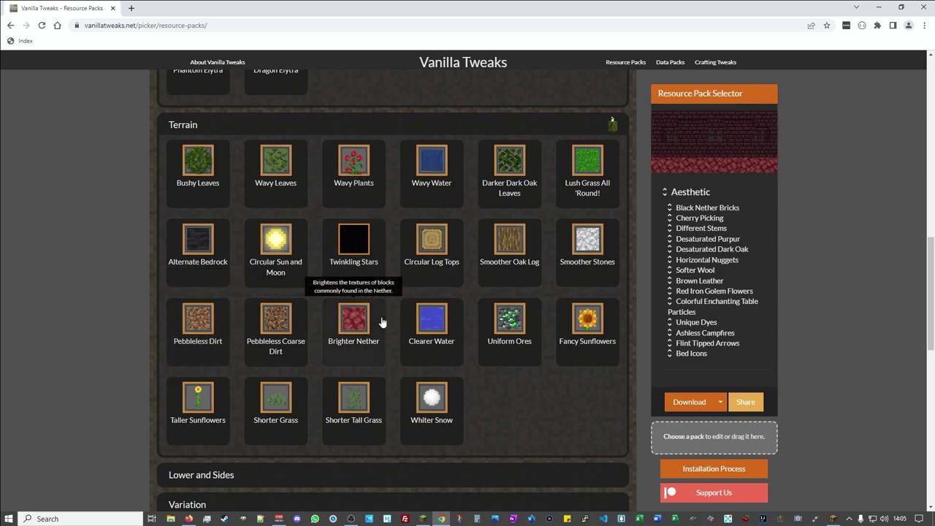
scroll(382, 318, down, 2)
click(212, 284)
scroll(142, 290, down, 1)
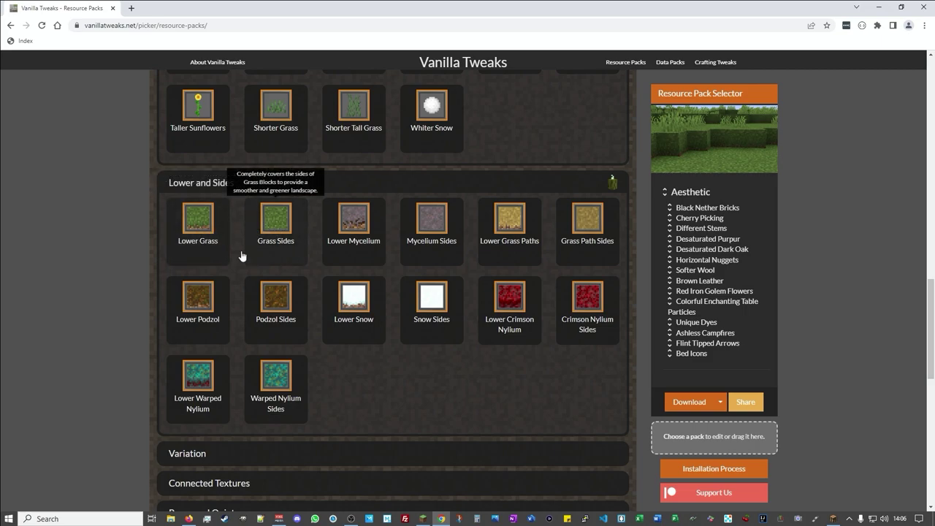
scroll(96, 309, down, 2)
click(175, 310)
scroll(113, 288, down, 2)
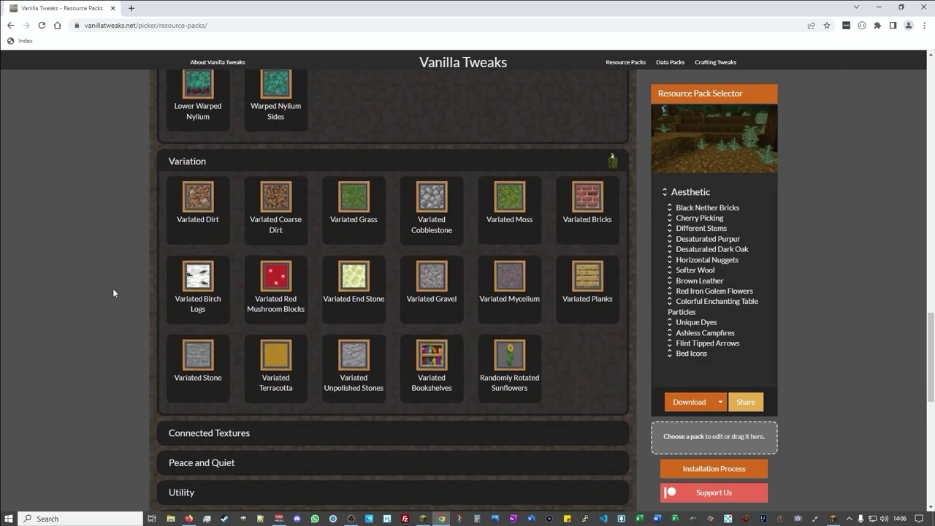
click(431, 198)
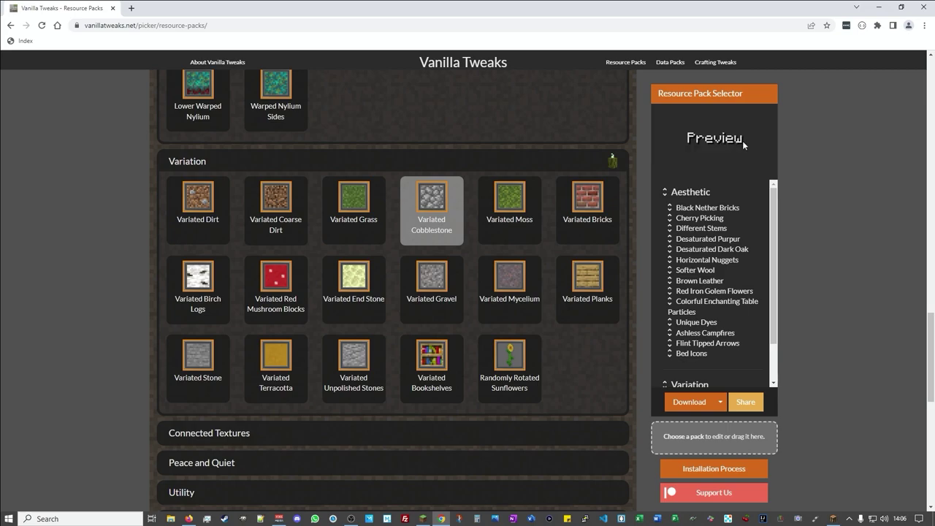
mouse_move(442, 199)
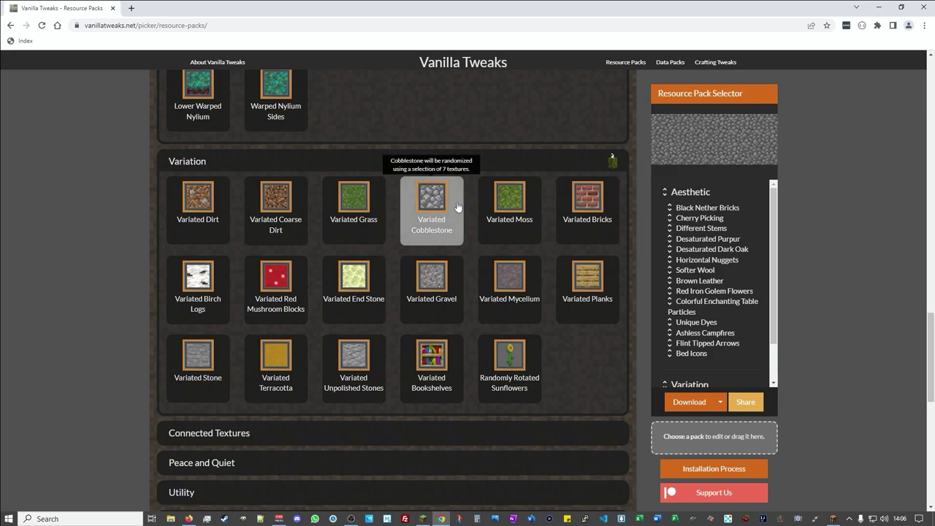
- Expand Connected Textures and Peace and Quiet to reveal the Quieter mob-sound packs
scroll(263, 319, down, 2)
scroll(264, 319, down, 1)
click(234, 291)
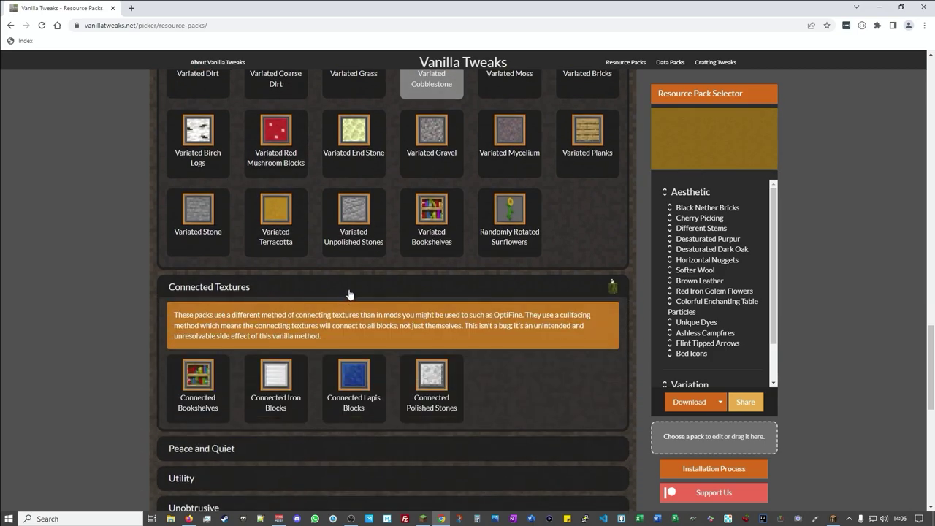
scroll(342, 287, down, 3)
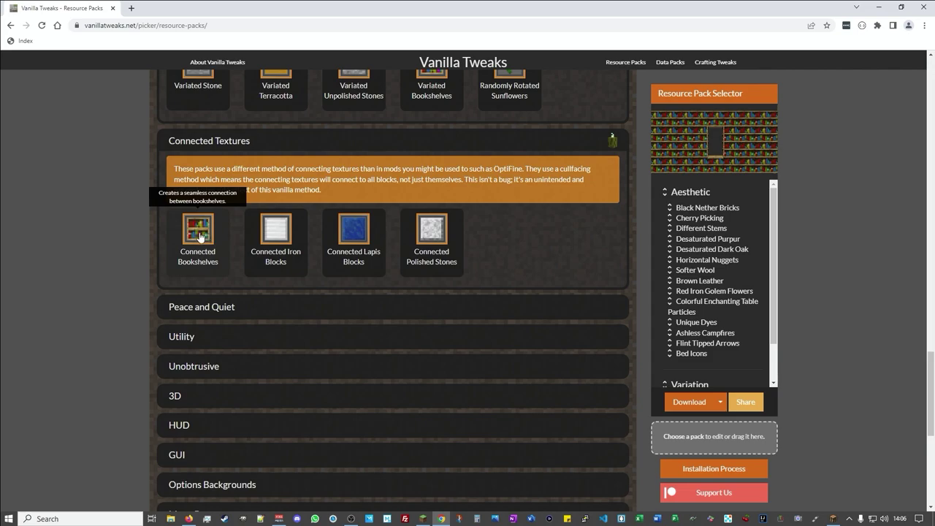
scroll(75, 237, down, 3)
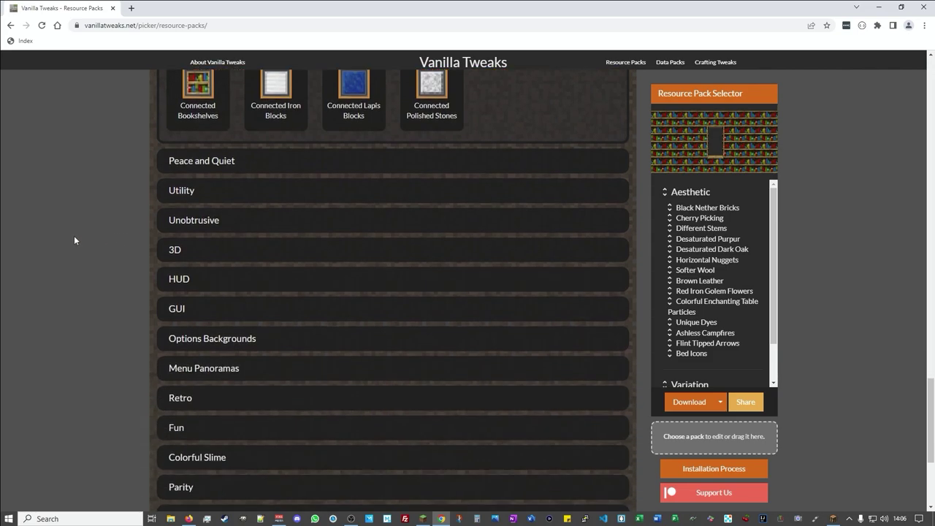
scroll(117, 270, down, 2)
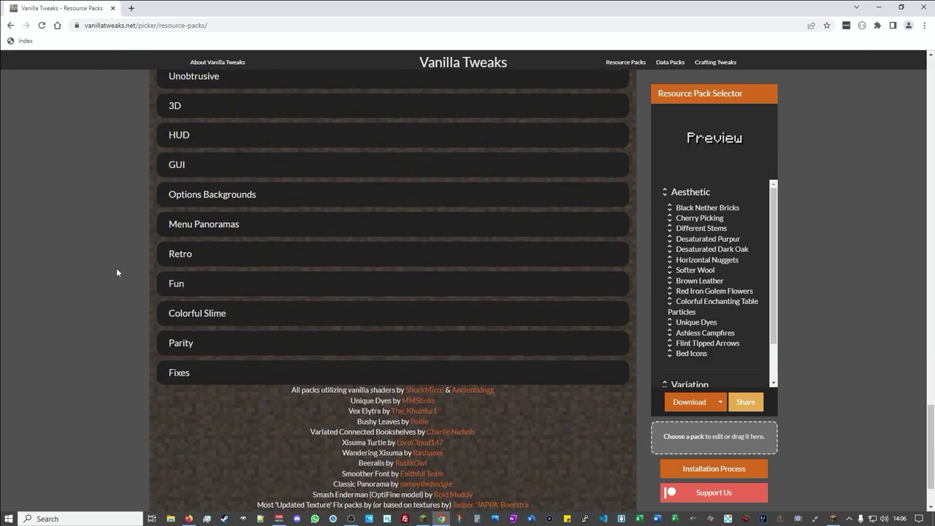
scroll(92, 235, up, 2)
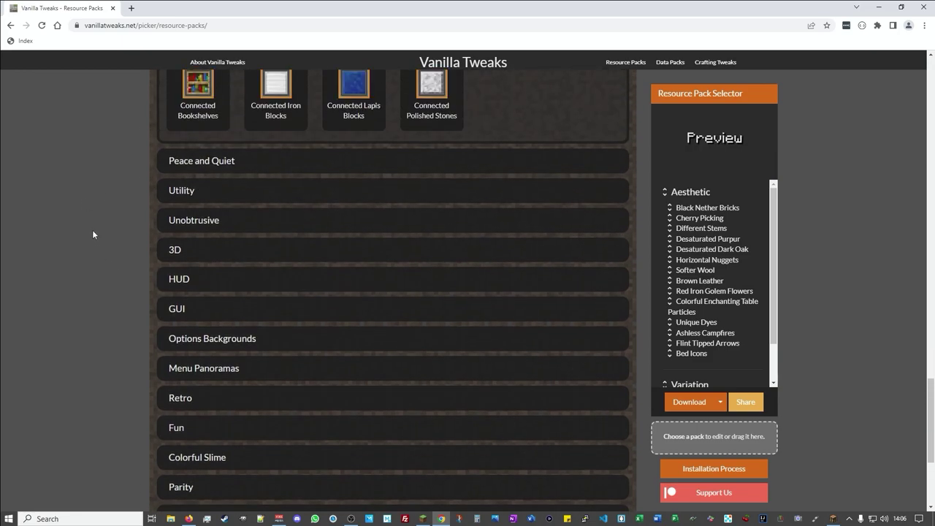
click(204, 162)
scroll(69, 162, down, 1)
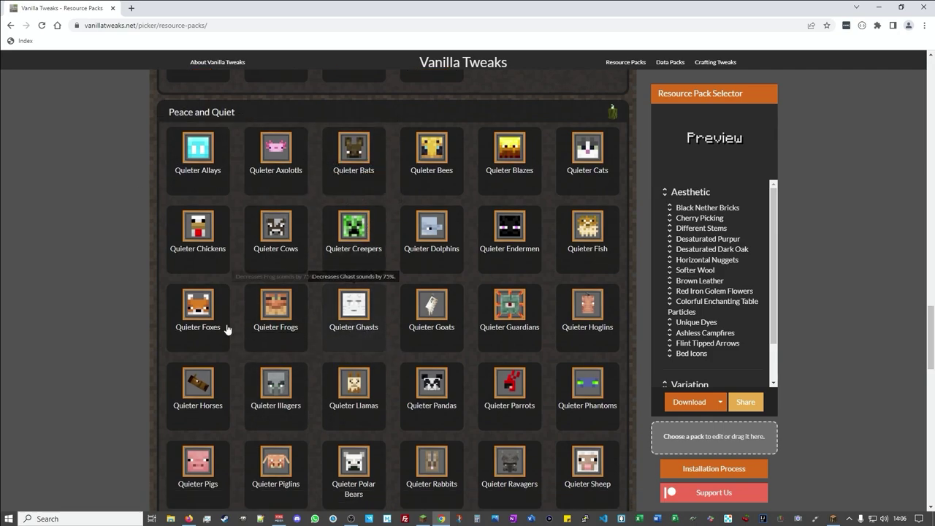
- Expand Utility and select Redstone Power Levels, Sticky Piston Sides and Directional Hoppers
scroll(219, 321, down, 2)
scroll(219, 322, down, 4)
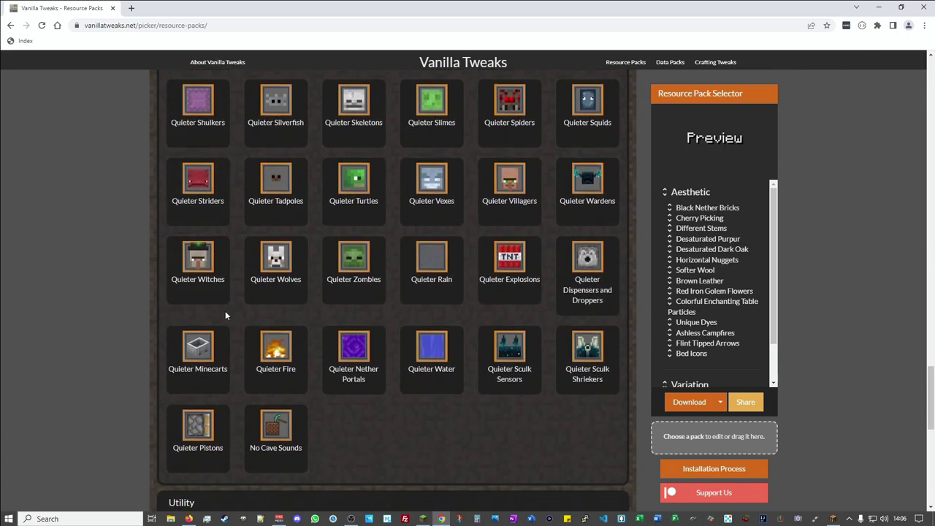
scroll(225, 311, down, 2)
scroll(225, 314, down, 2)
click(155, 210)
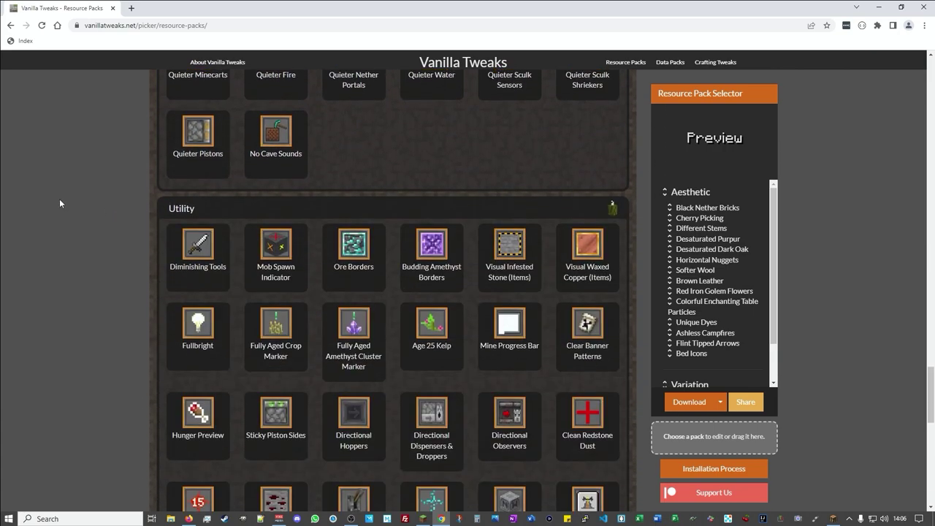
scroll(58, 198, down, 1)
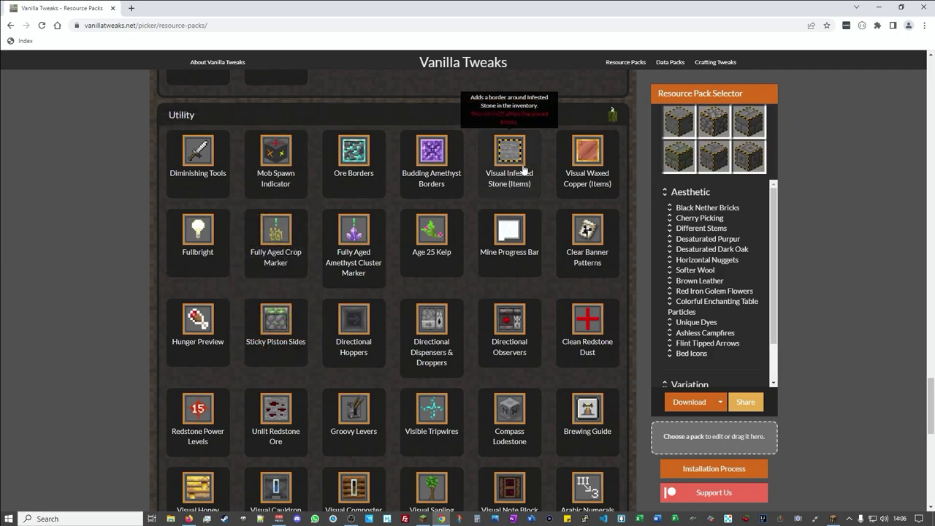
scroll(419, 293, down, 1)
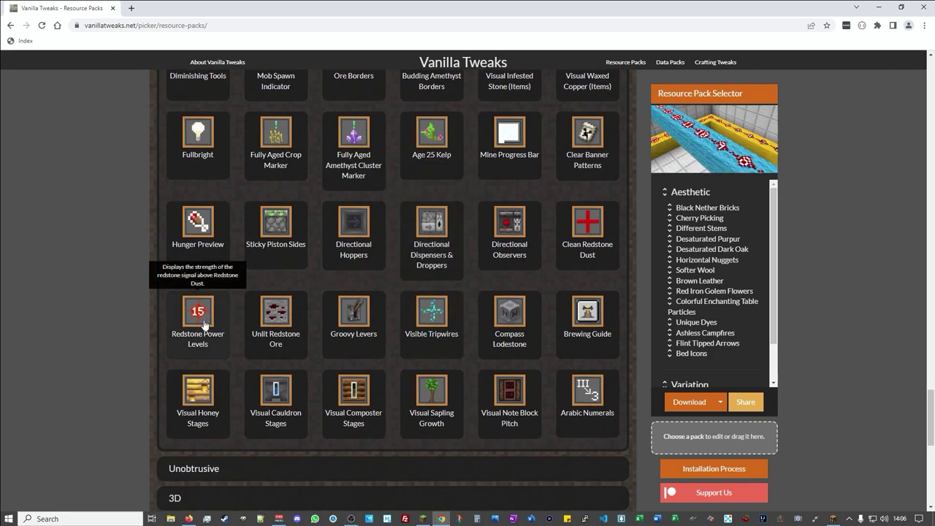
click(205, 325)
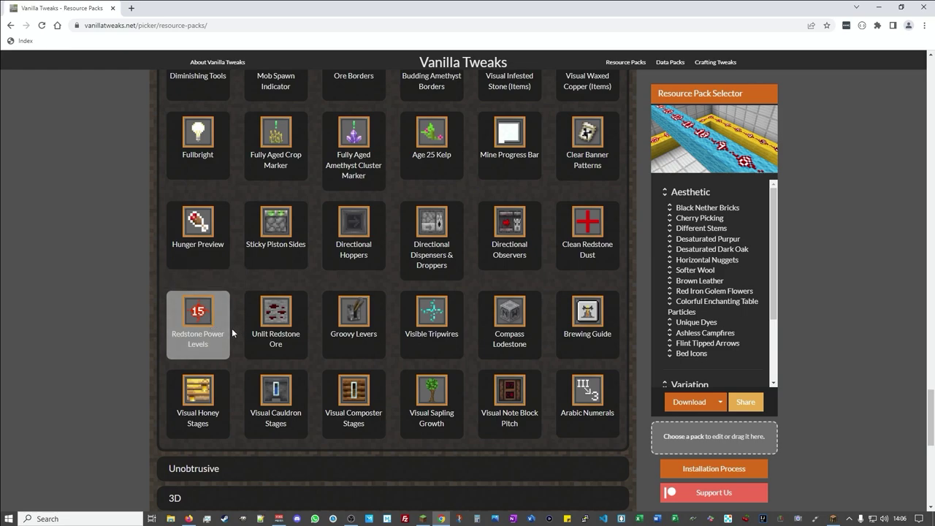
click(273, 231)
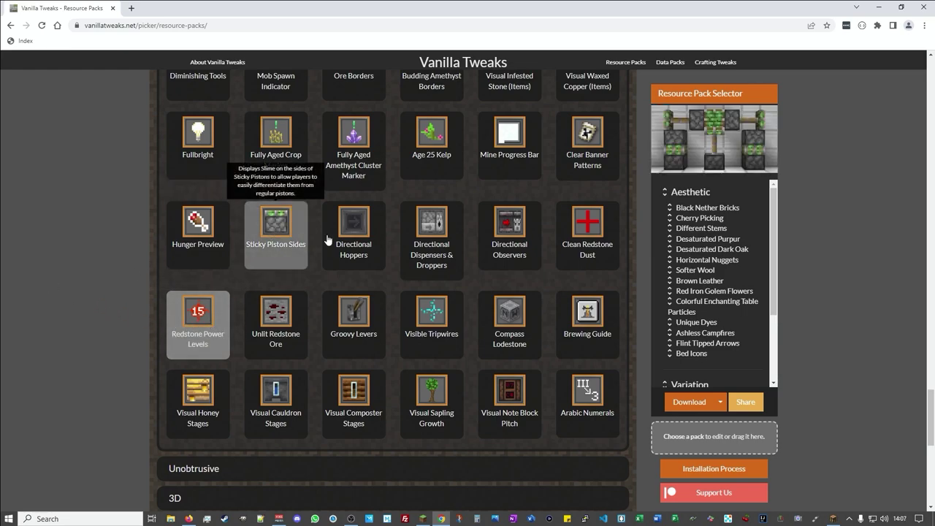
click(351, 231)
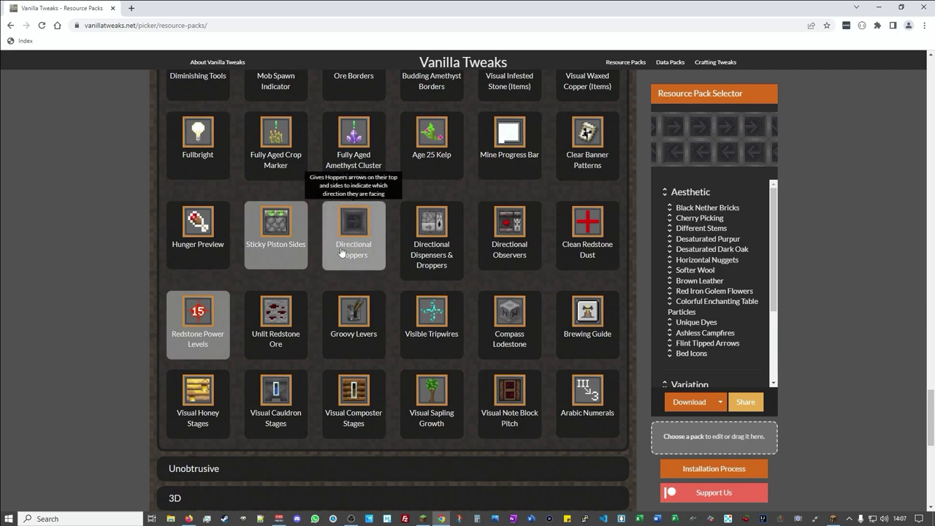
- Expand the Unobtrusive, 3D and HUD resource pack categories
scroll(98, 301, down, 2)
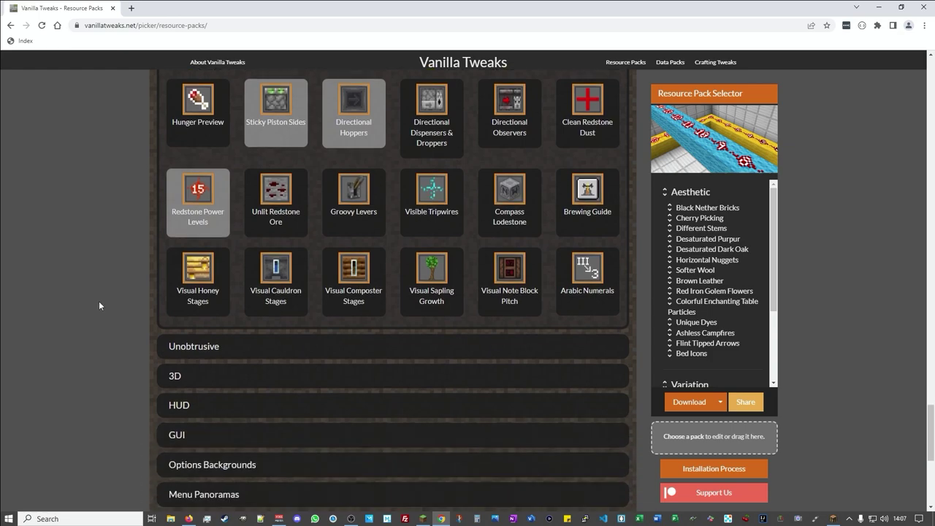
scroll(99, 301, down, 2)
click(196, 225)
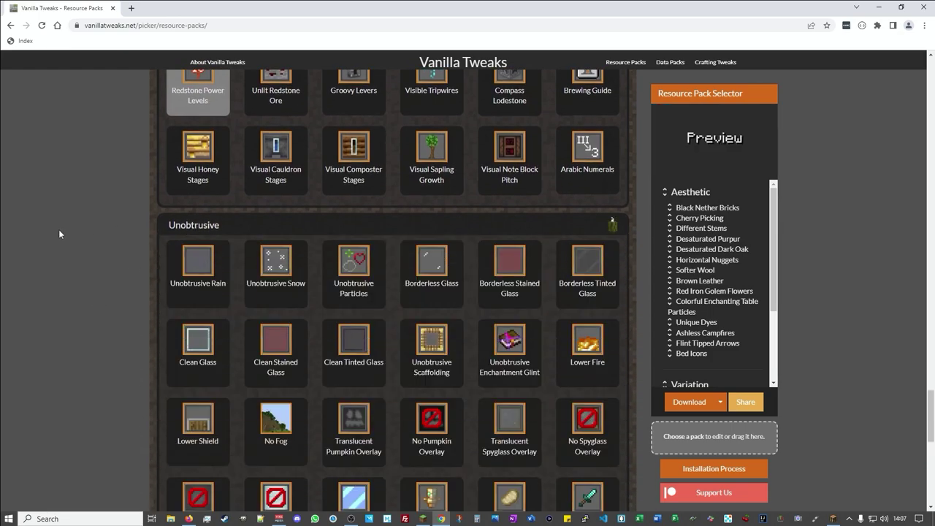
scroll(60, 234, down, 2)
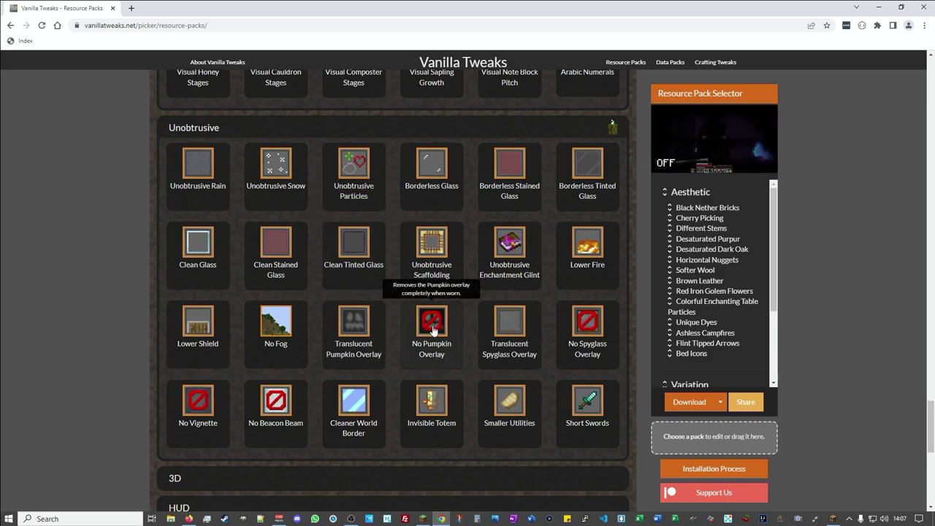
scroll(111, 287, down, 1)
scroll(111, 282, down, 3)
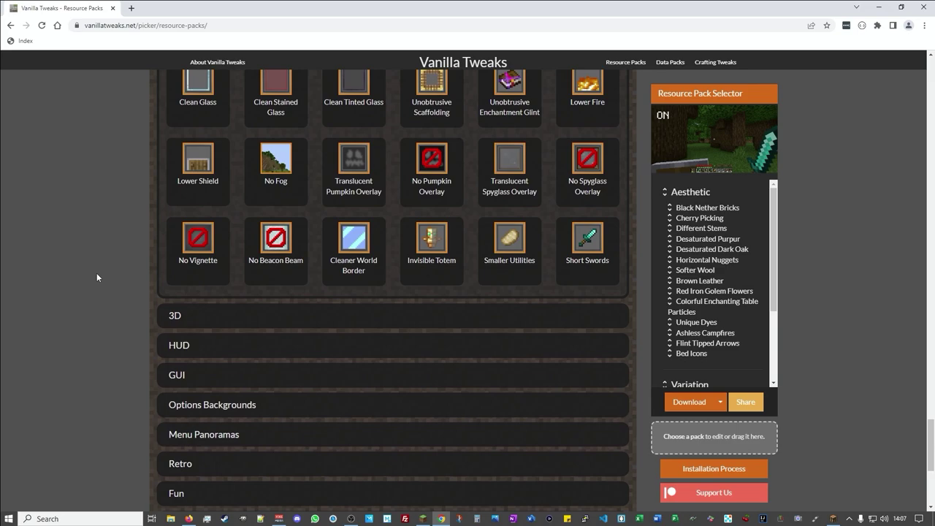
click(172, 239)
scroll(89, 244, down, 2)
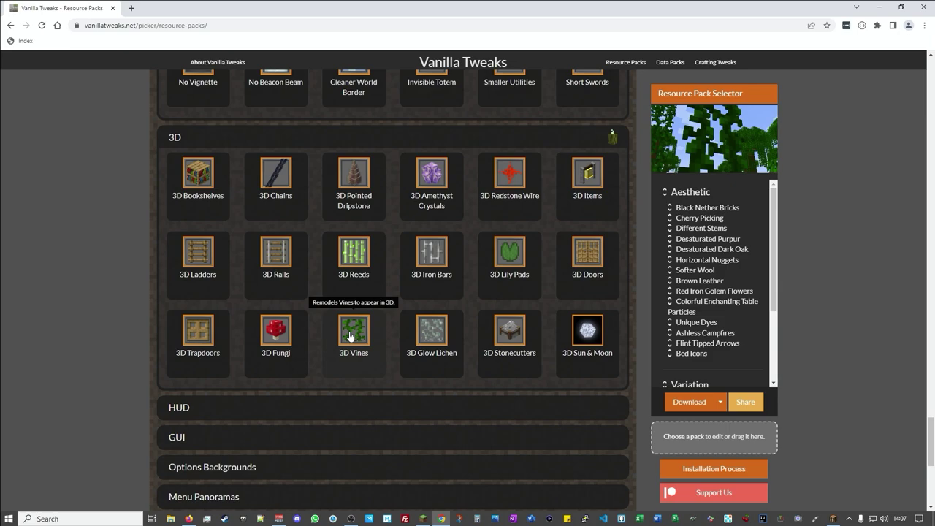
scroll(92, 330, down, 2)
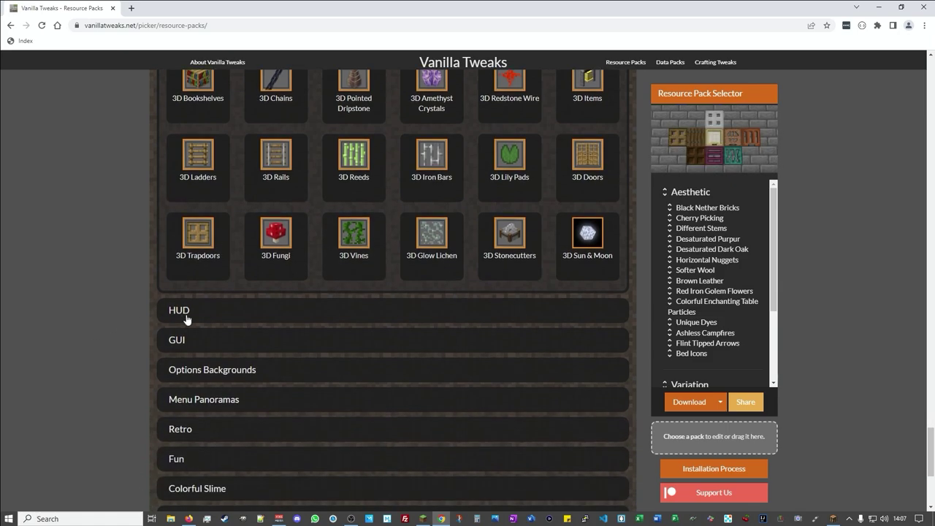
click(186, 316)
scroll(70, 314, down, 4)
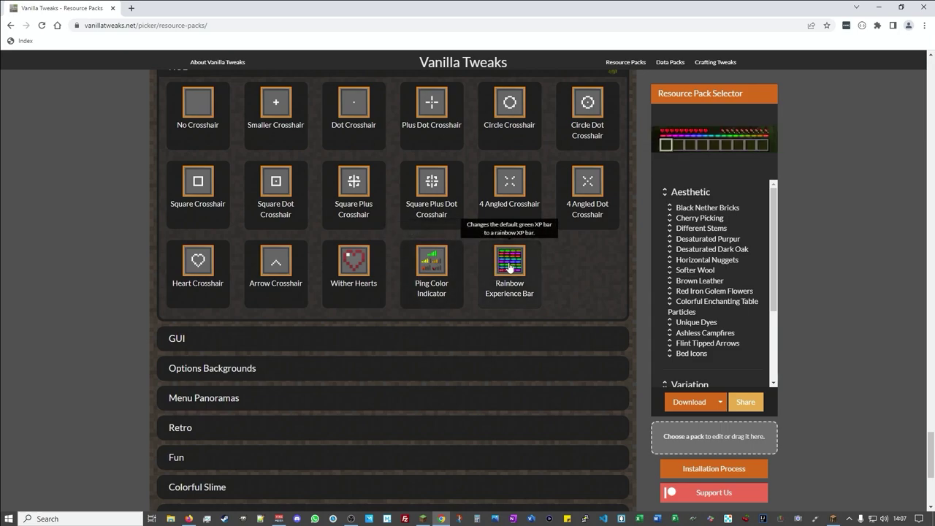
scroll(110, 301, down, 2)
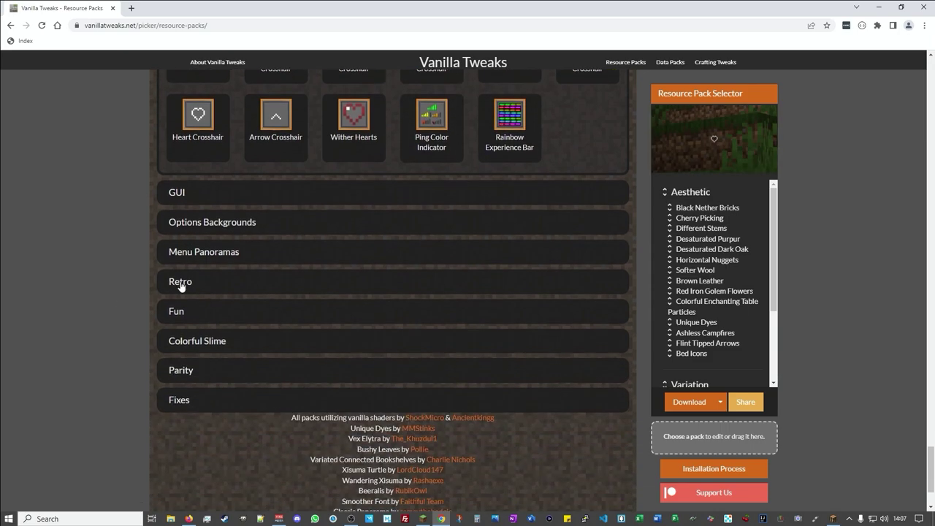
- Expand the GUI, Options Backgrounds, Menu Panoramas and Retro categories
click(178, 196)
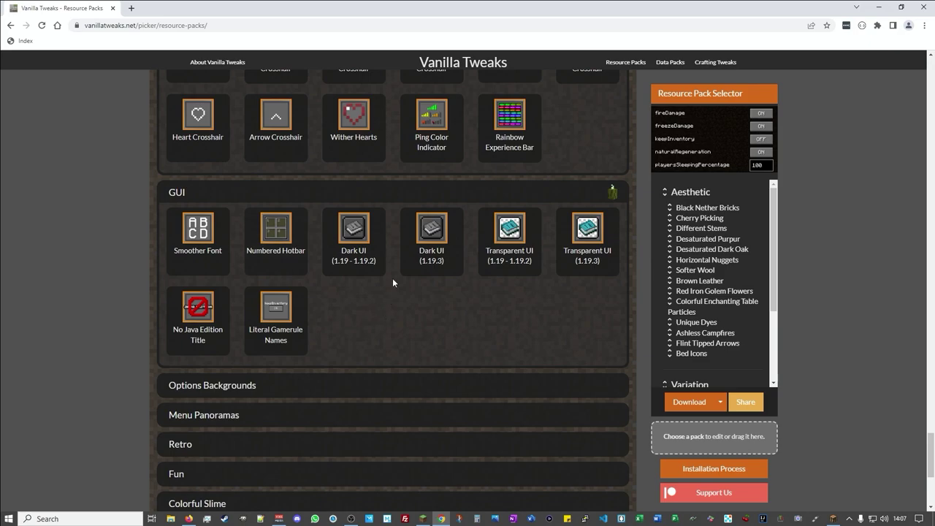
mouse_move(423, 229)
scroll(381, 304, down, 2)
click(228, 246)
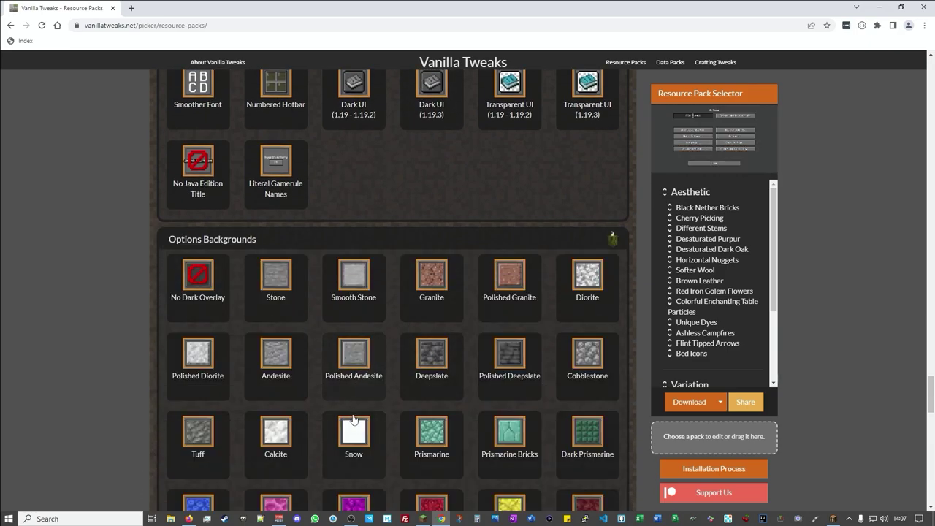
scroll(73, 344, down, 13)
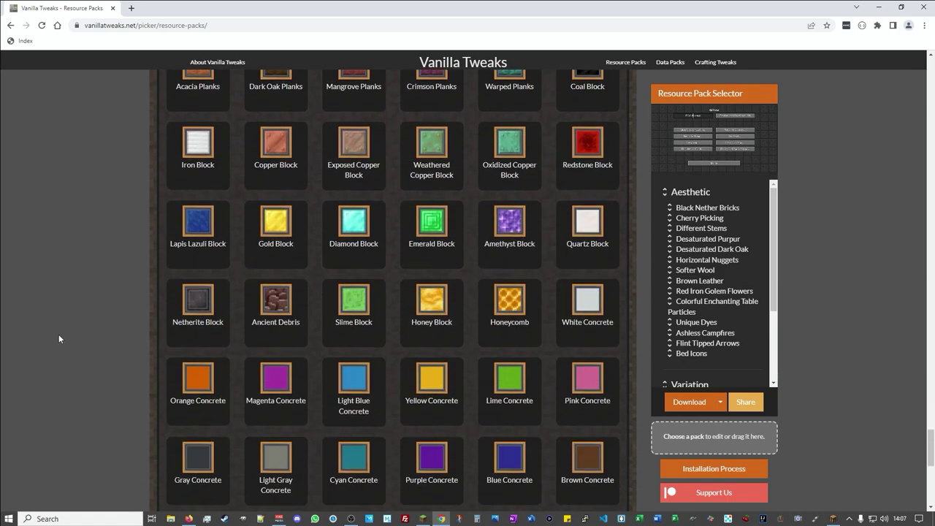
scroll(60, 330, down, 1)
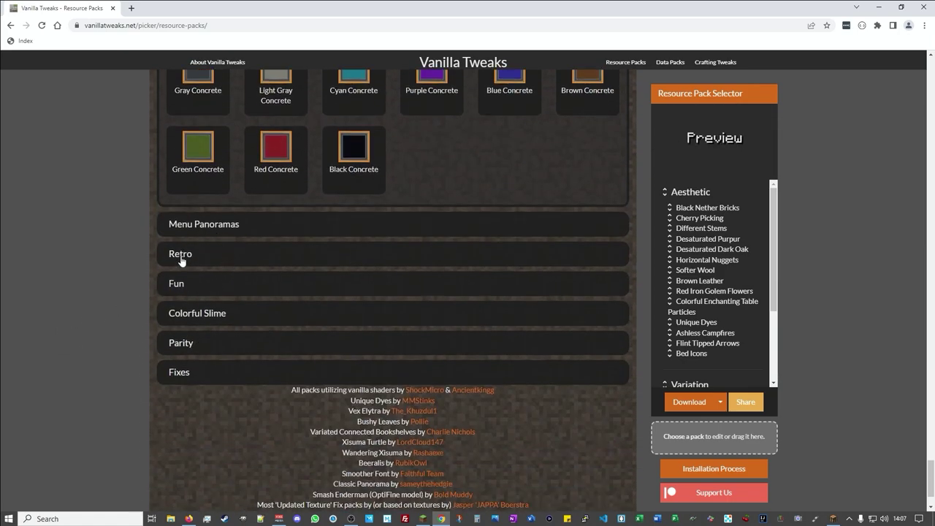
click(201, 234)
scroll(136, 300, down, 3)
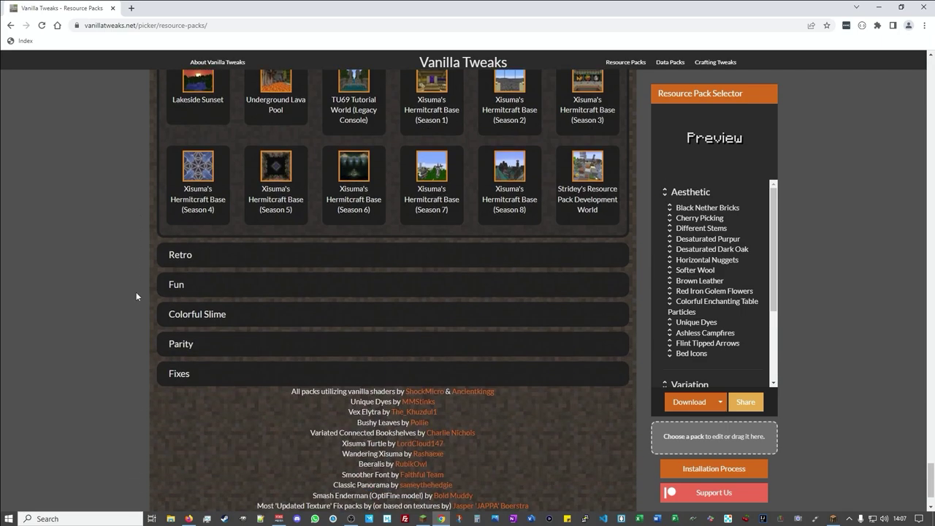
click(186, 261)
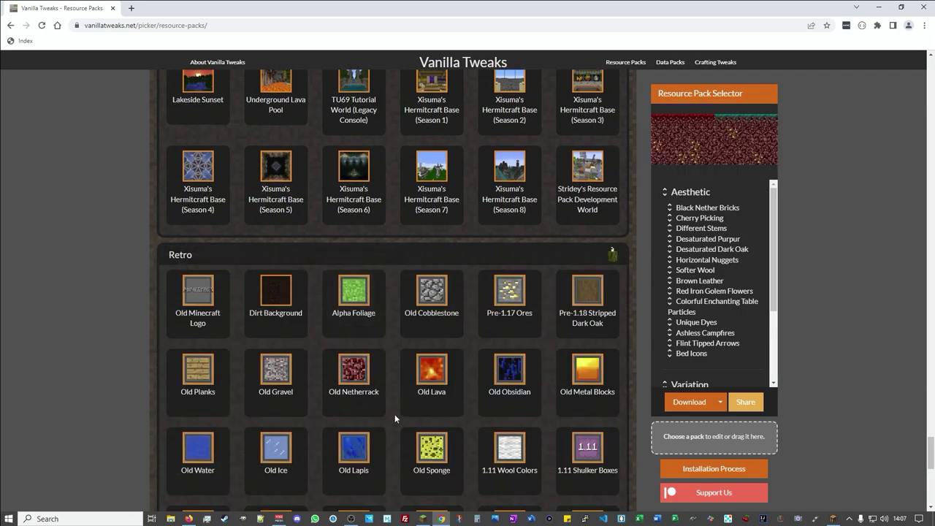
scroll(118, 339, down, 2)
scroll(119, 339, down, 4)
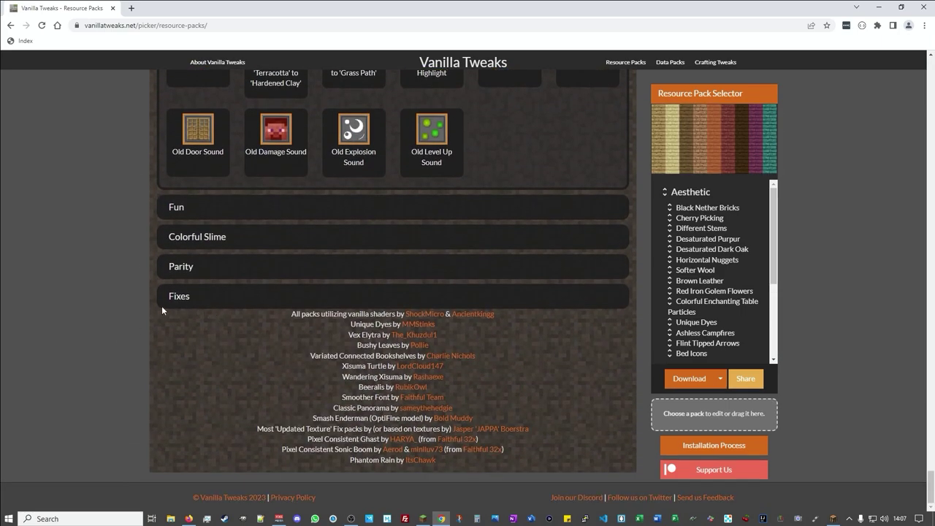
- Expand the Fun category and select the Ilmango Golden Apples pack
click(183, 217)
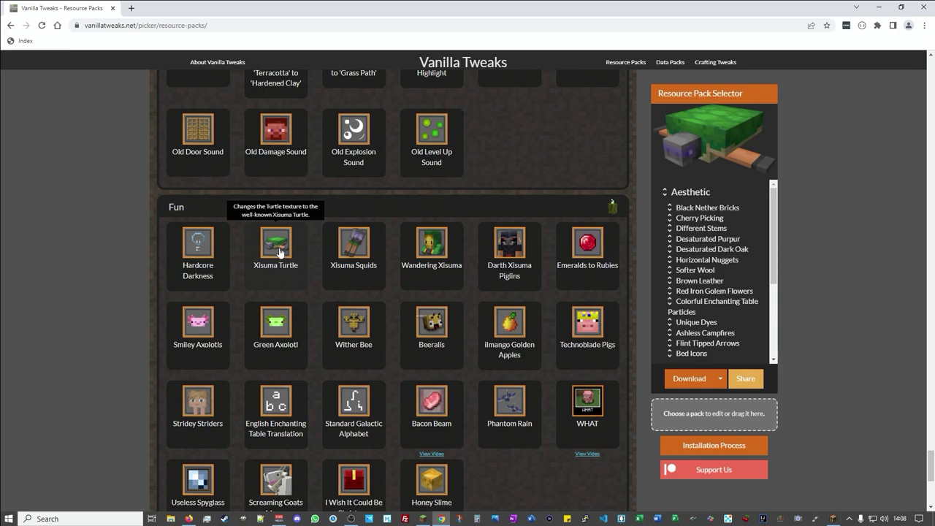
scroll(130, 309, down, 2)
scroll(129, 306, down, 1)
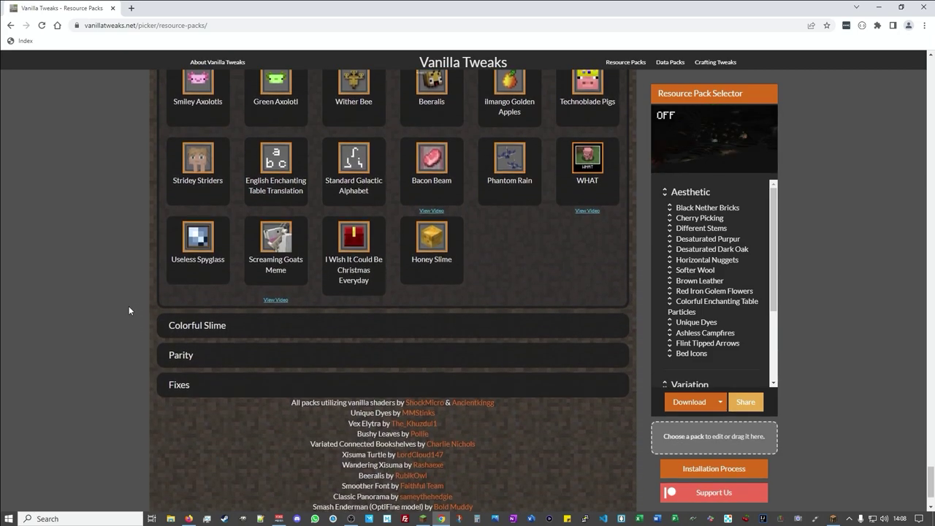
scroll(113, 300, up, 2)
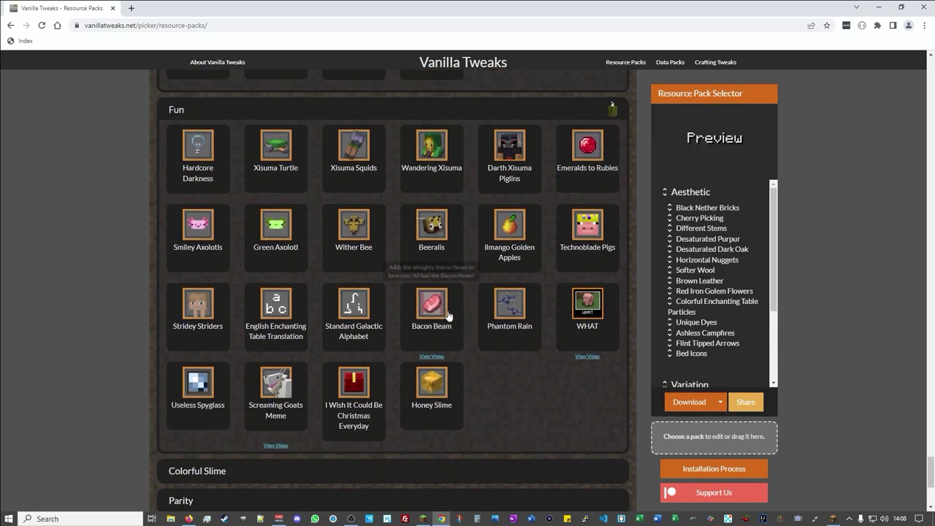
mouse_move(512, 242)
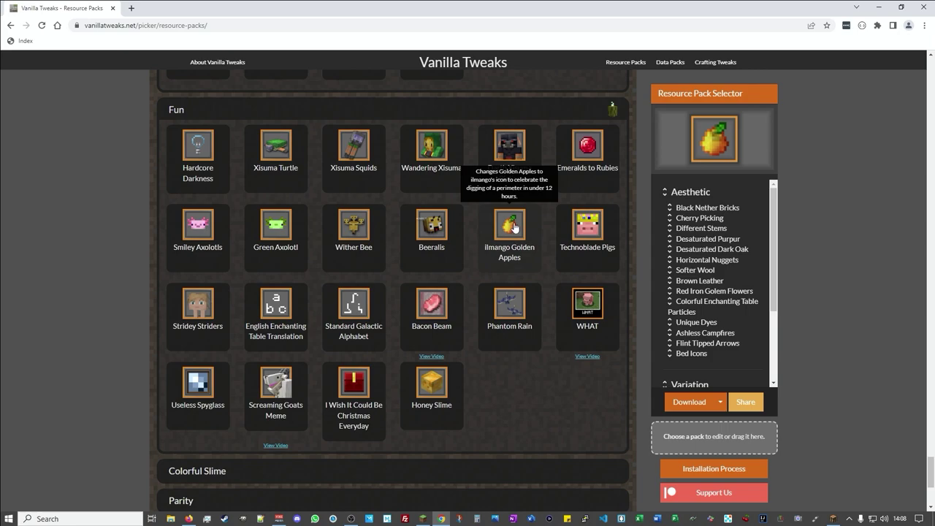
click(513, 228)
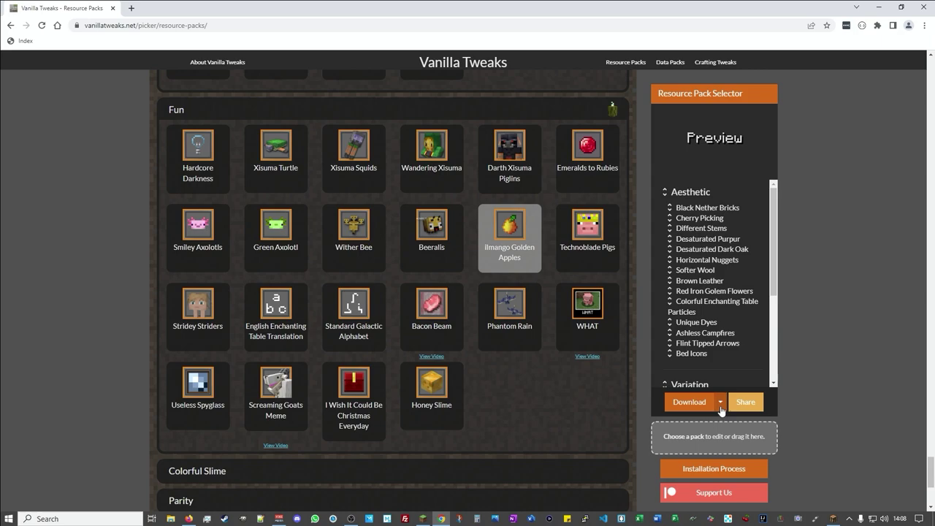
- Direct-download the selected resource packs as a zip, then go to the Data Packs picker
click(720, 402)
click(721, 403)
click(721, 402)
click(695, 424)
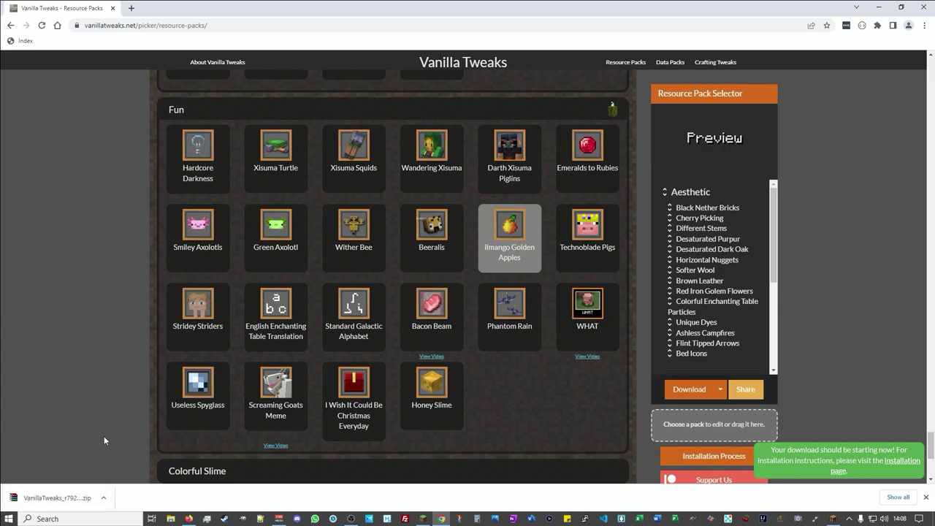
click(668, 63)
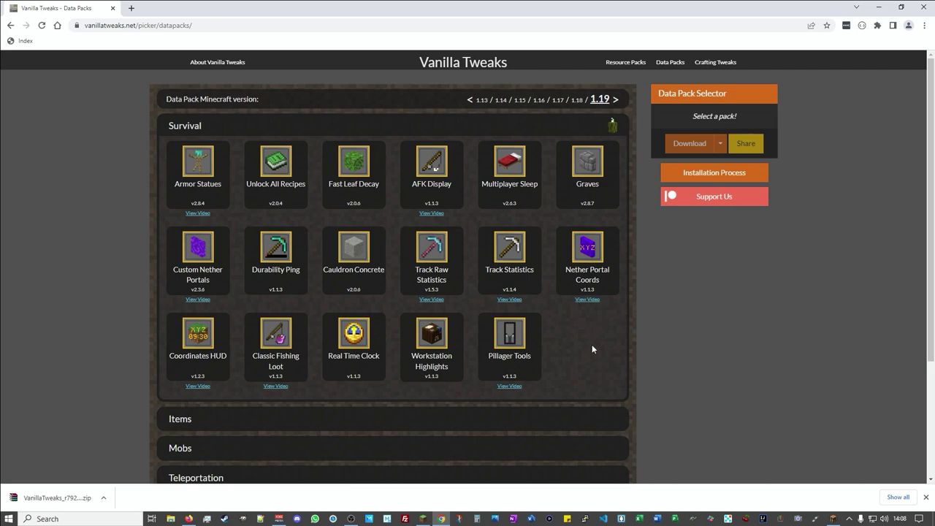
- Select the Graves, Multiplayer Sleep and Armor Statues Survival data packs
click(591, 171)
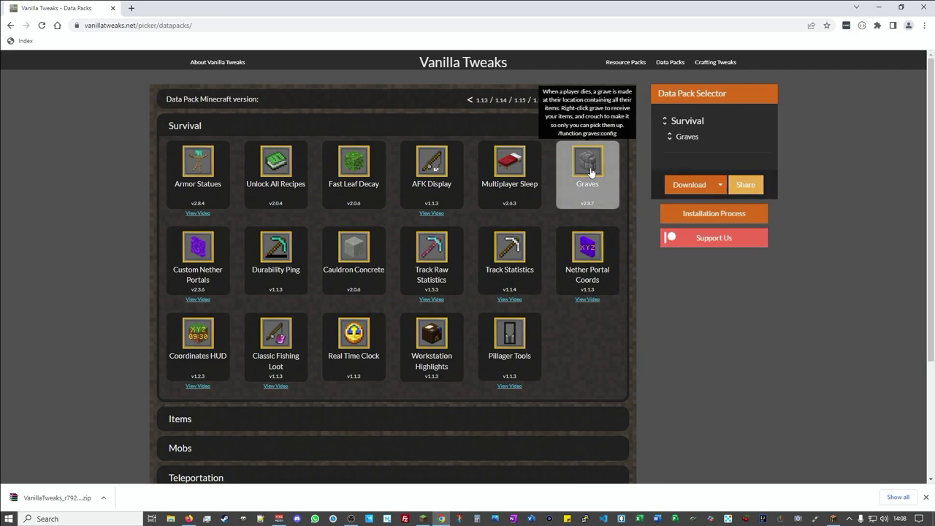
click(505, 173)
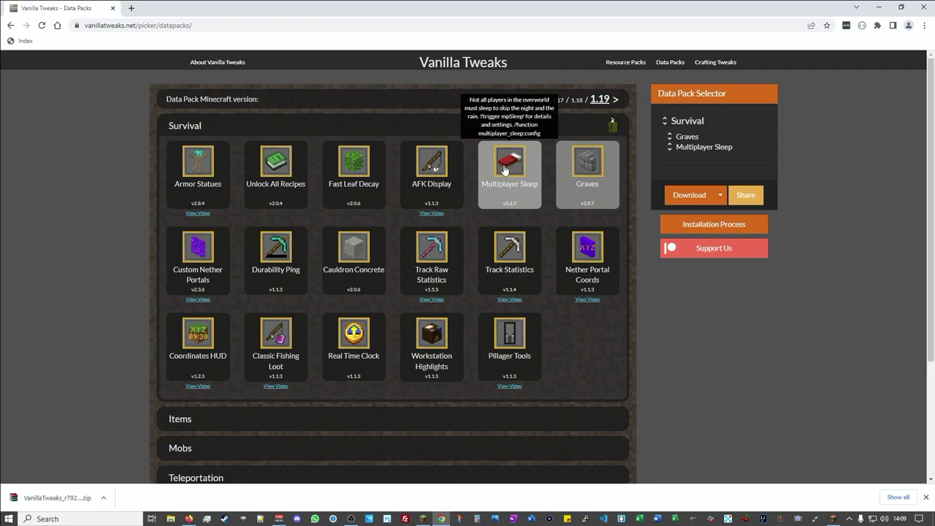
click(200, 170)
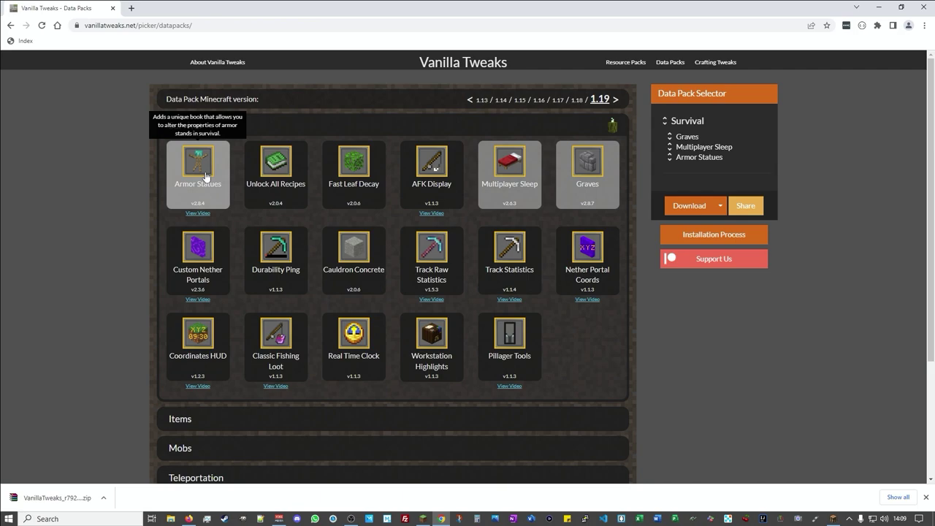
- Expand the Items and Mobs categories and add the More Mob Heads data pack
scroll(104, 244, down, 3)
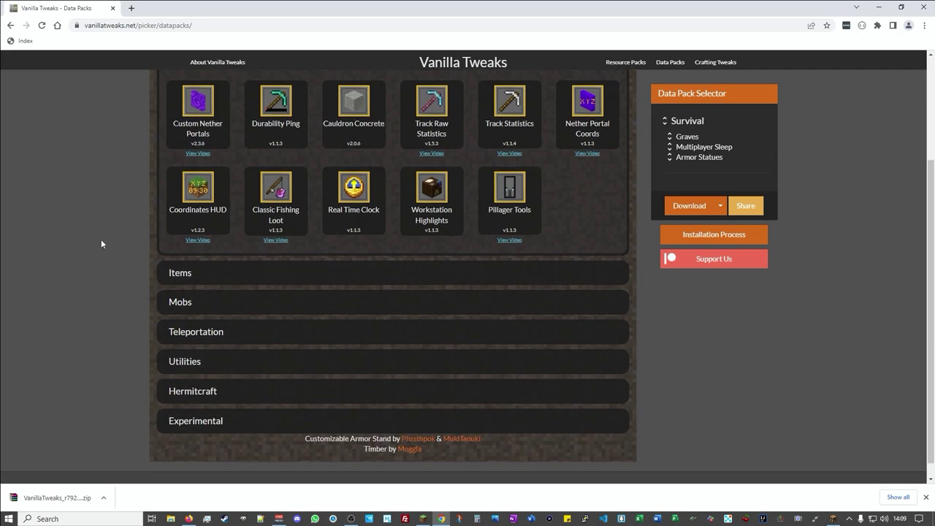
click(179, 274)
scroll(90, 248, down, 2)
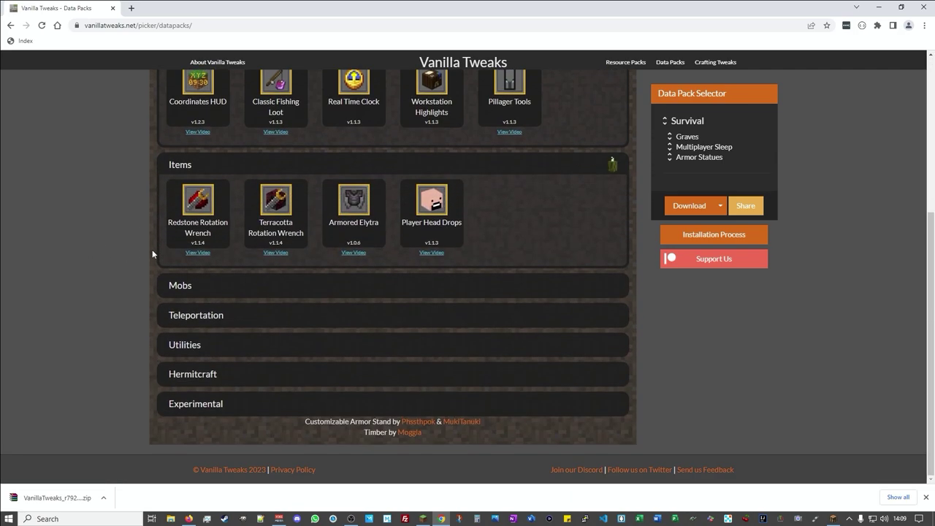
click(183, 284)
scroll(104, 247, down, 2)
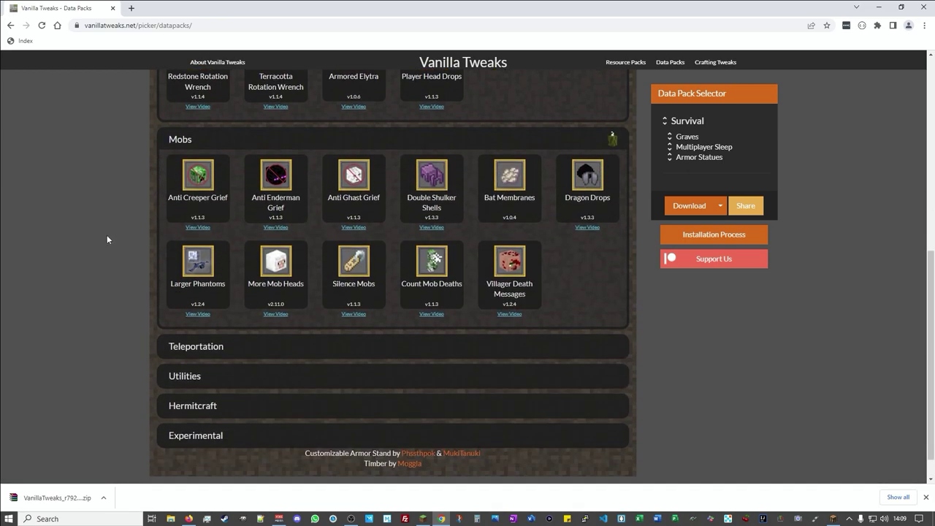
click(261, 274)
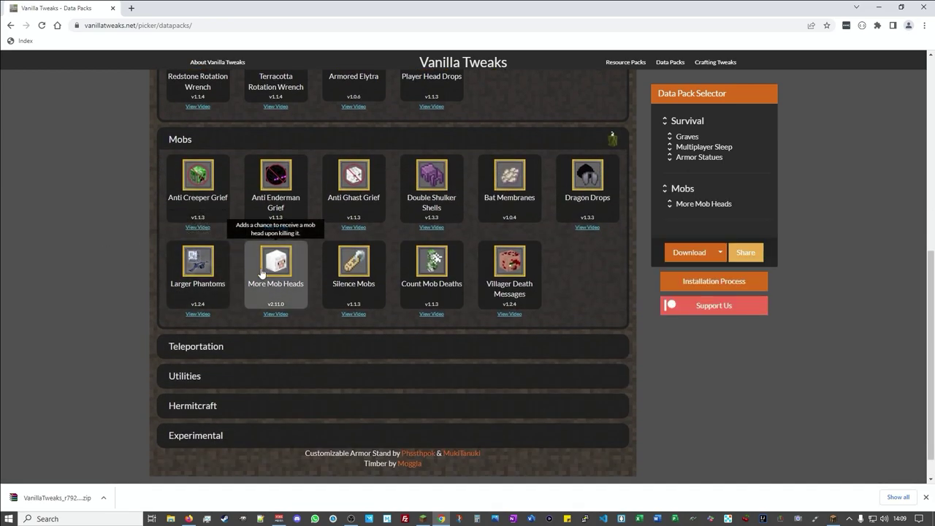
- Expand the Teleportation, Utilities and Hermitcraft data pack categories and browse them
scroll(71, 257, down, 1)
click(153, 315)
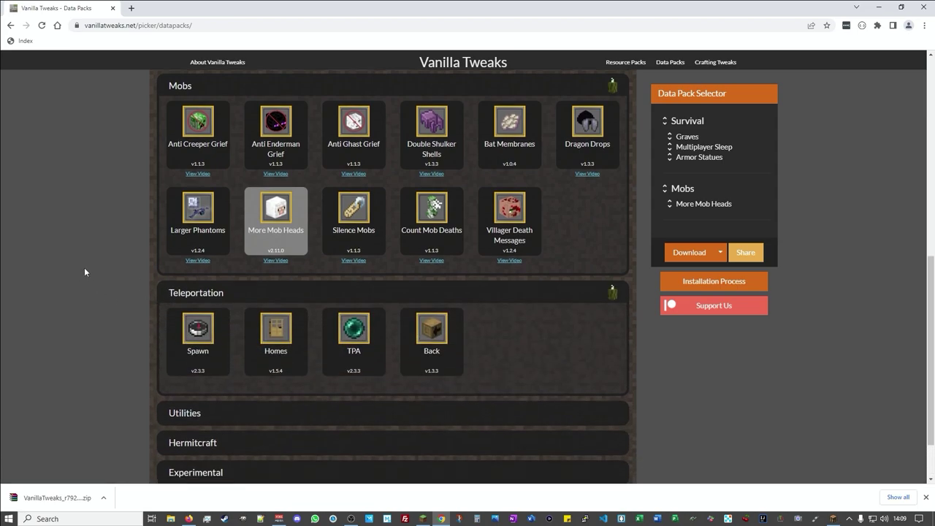
scroll(84, 272, down, 1)
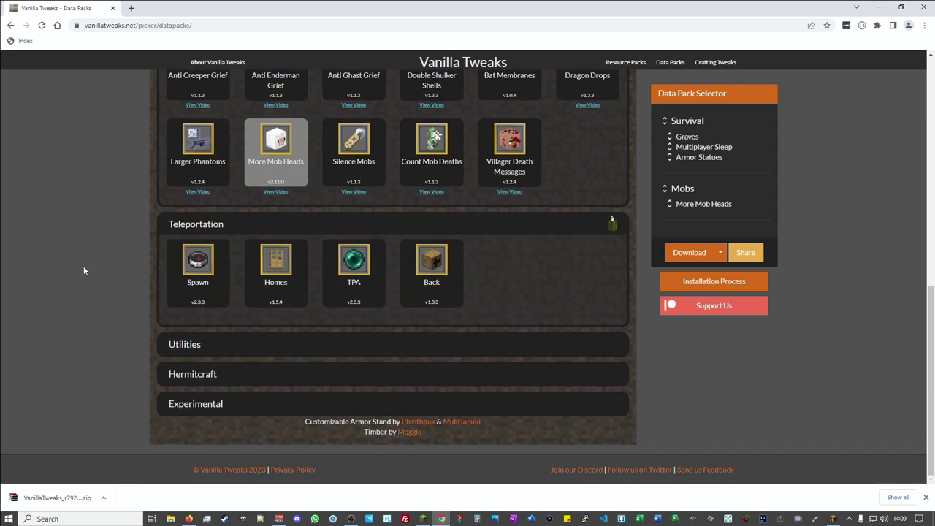
click(182, 348)
scroll(90, 307, down, 3)
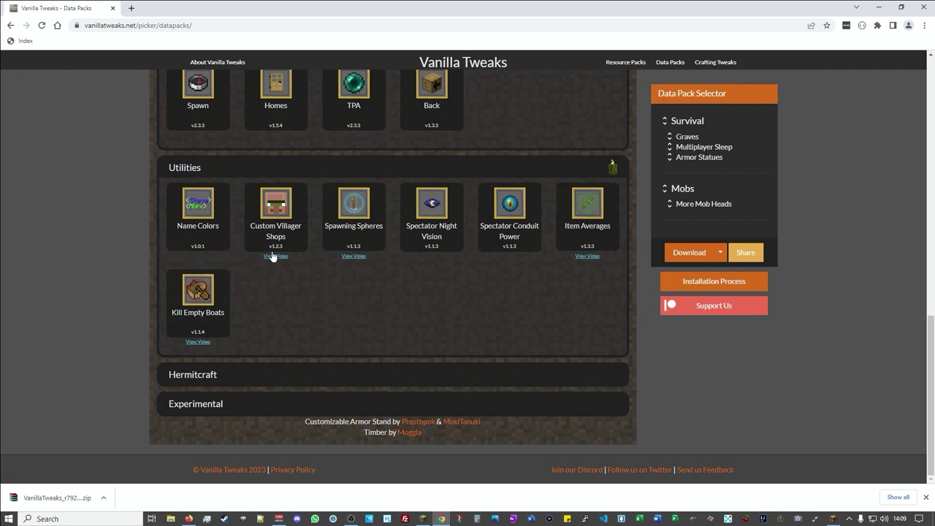
click(182, 380)
scroll(91, 322, down, 2)
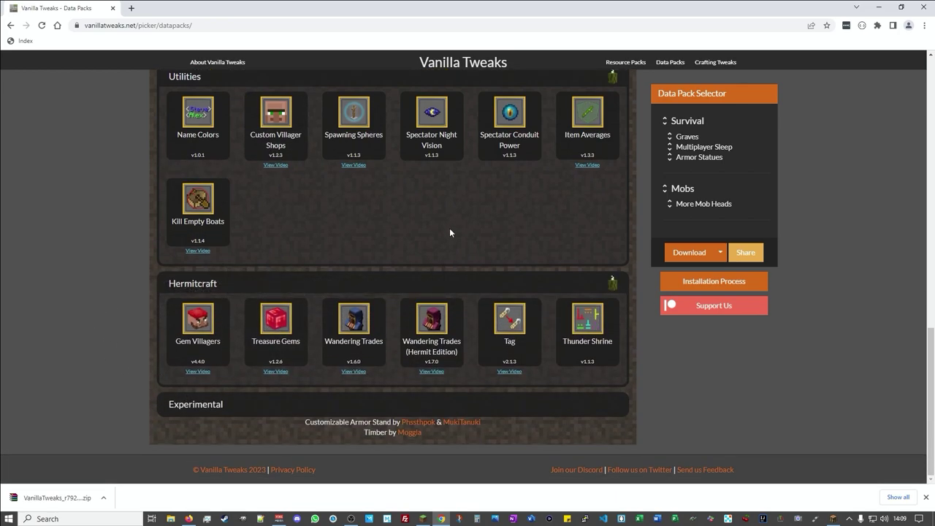
scroll(421, 239, up, 6)
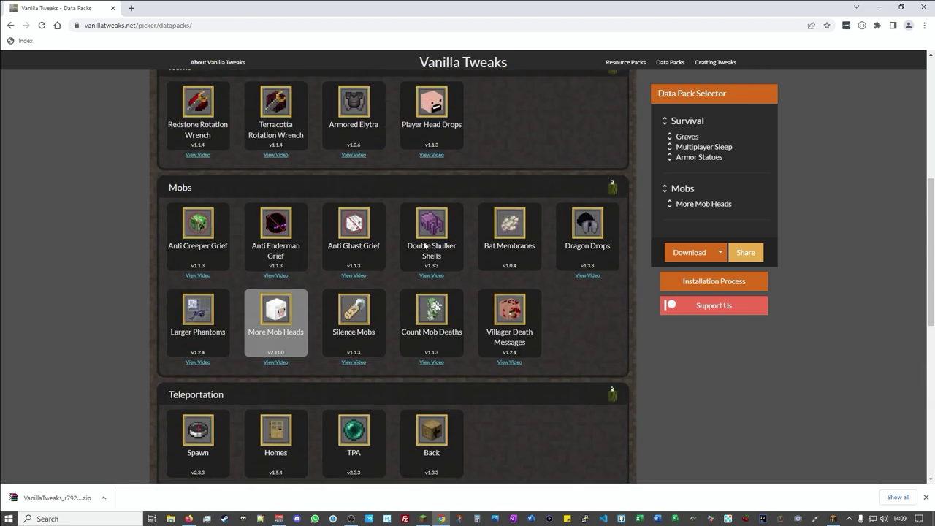
scroll(350, 241, up, 5)
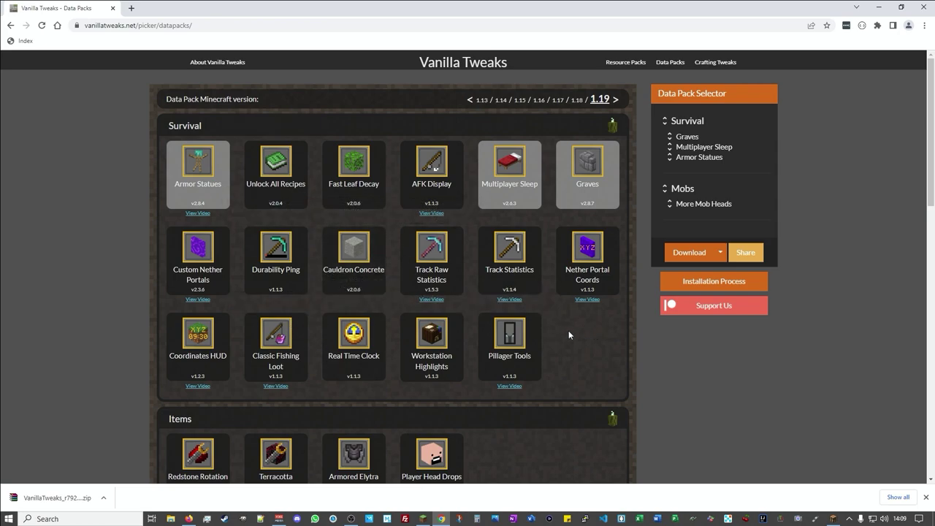
scroll(568, 332, down, 3)
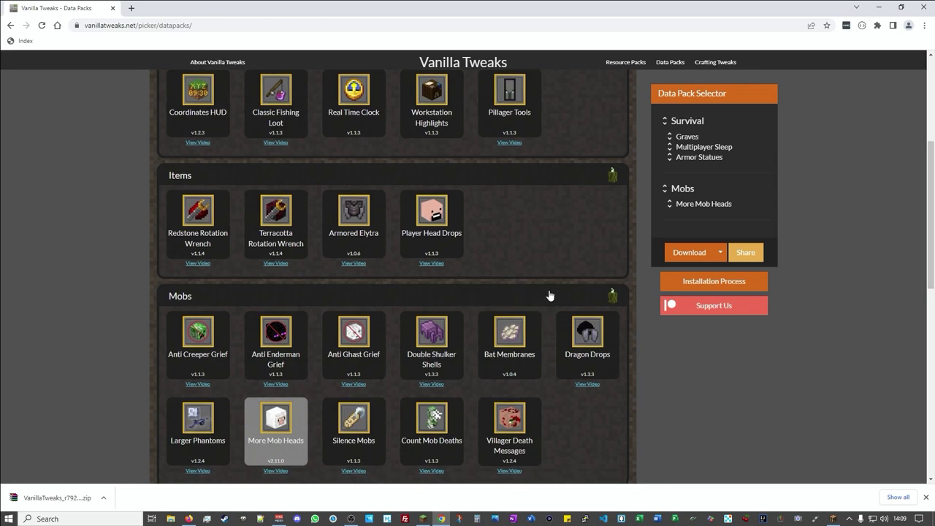
scroll(548, 296, down, 1)
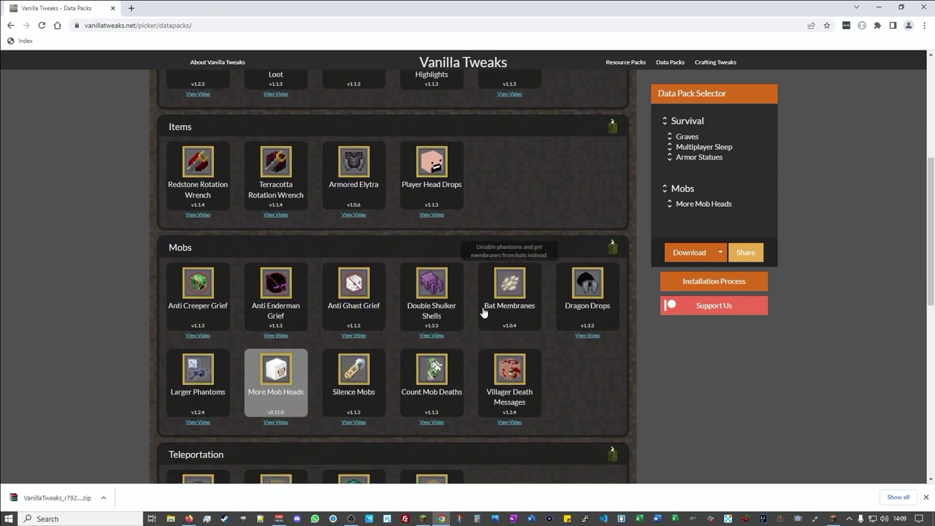
- Add Double Shulker Shells and direct-download the chosen data packs as a zip
click(426, 306)
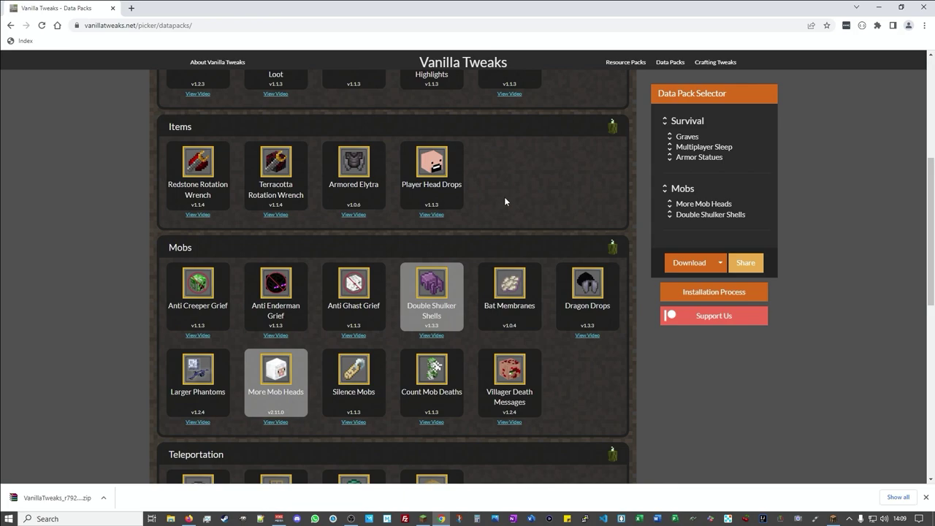
click(720, 263)
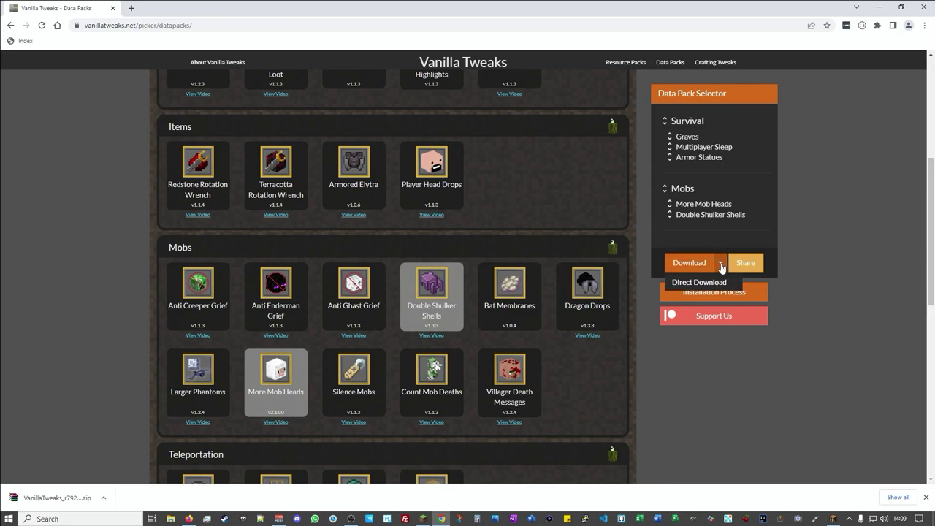
click(718, 283)
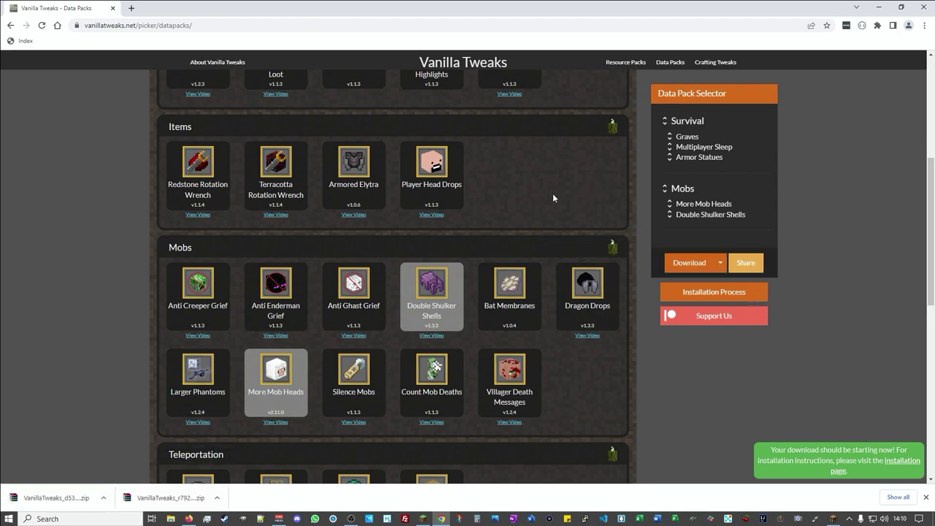
- In the Crafting Tweaks picker, select Back to Blocks and Rotten Flesh to Leather
click(713, 65)
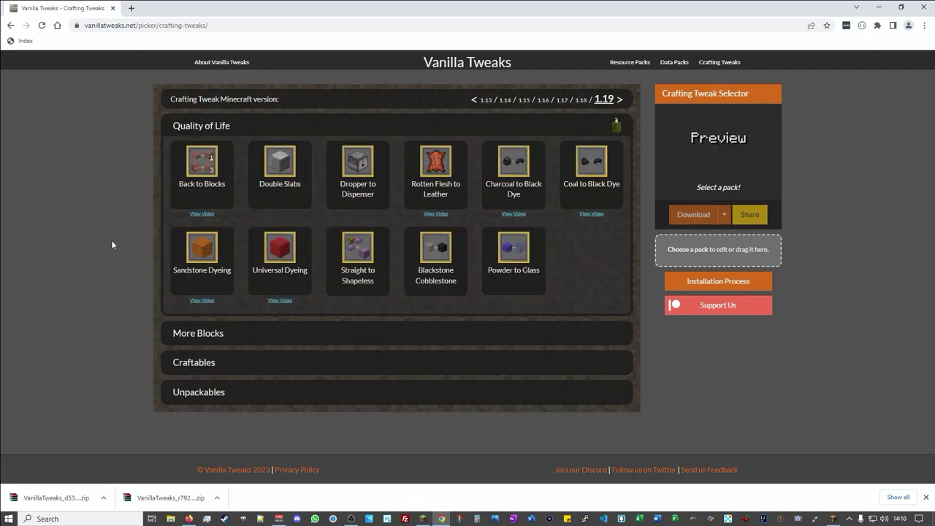
mouse_move(207, 196)
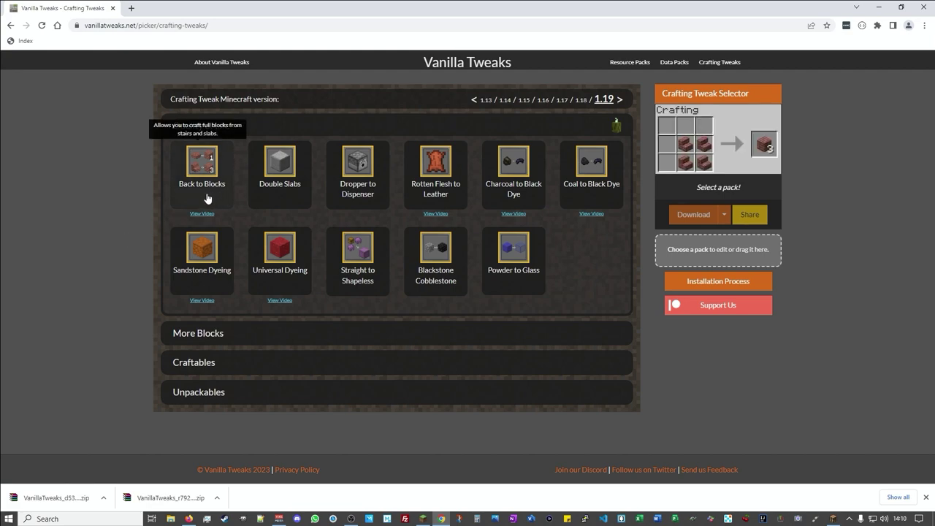
click(205, 197)
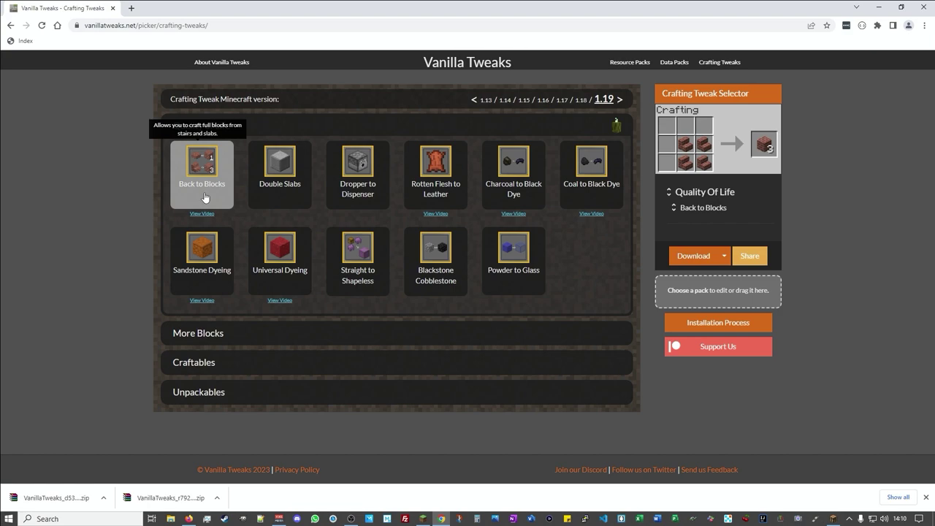
click(449, 202)
click(450, 199)
click(453, 195)
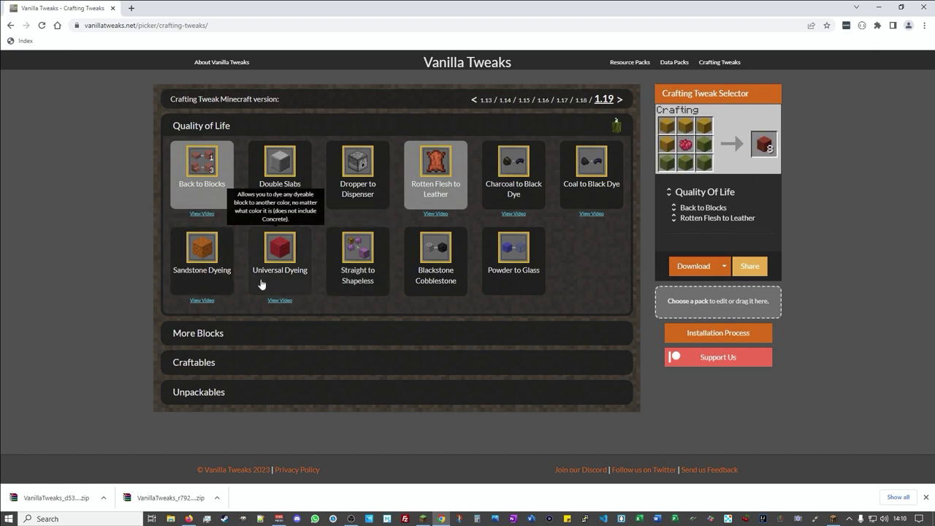
- Select More Trapdoors and More Stairs under More Blocks, then expand Craftables and Unpackables
click(182, 332)
scroll(127, 277, down, 1)
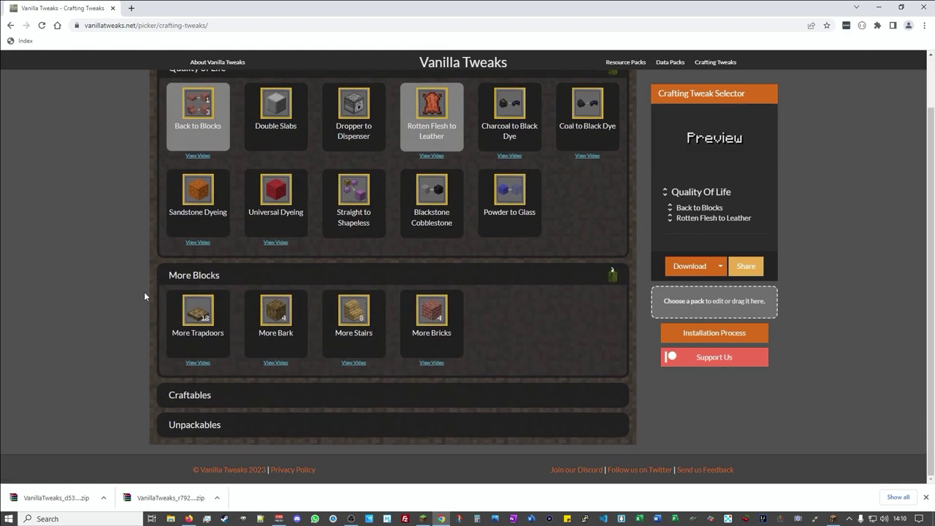
click(204, 317)
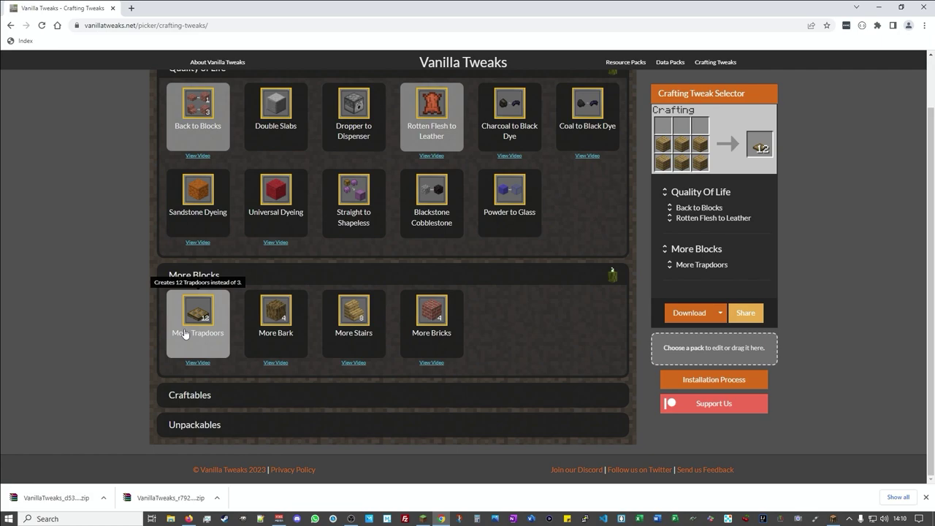
click(353, 333)
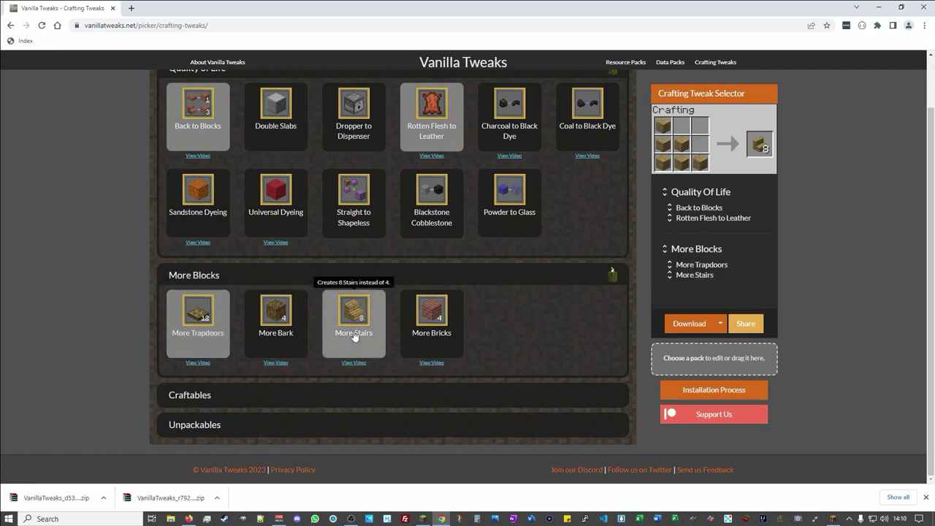
click(182, 401)
scroll(115, 352, down, 2)
scroll(114, 354, down, 1)
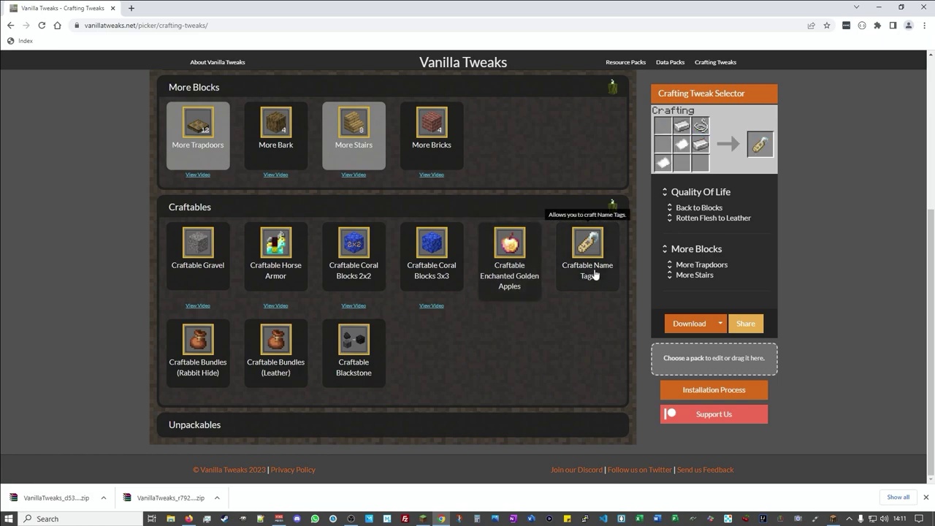
click(191, 425)
scroll(426, 362, down, 2)
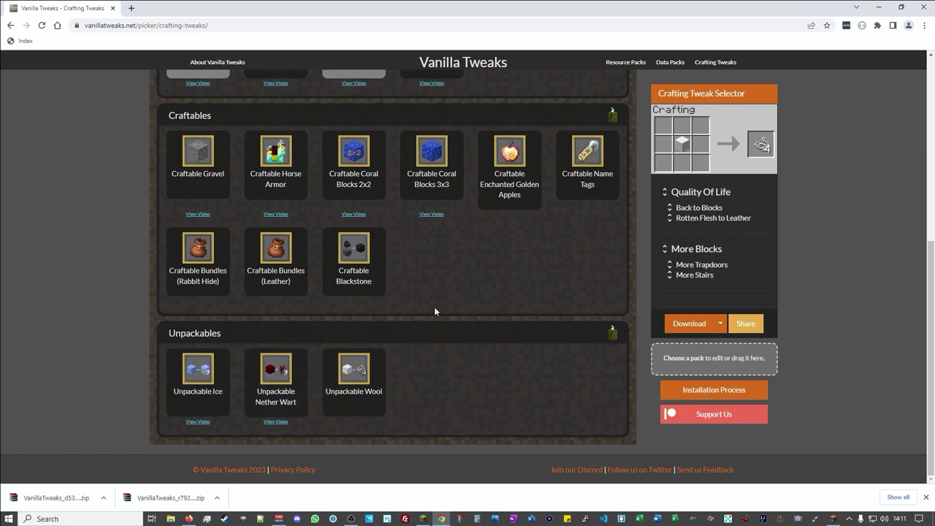
- Direct-download the four chosen crafting tweaks as a zip and dismiss the download notification
click(720, 323)
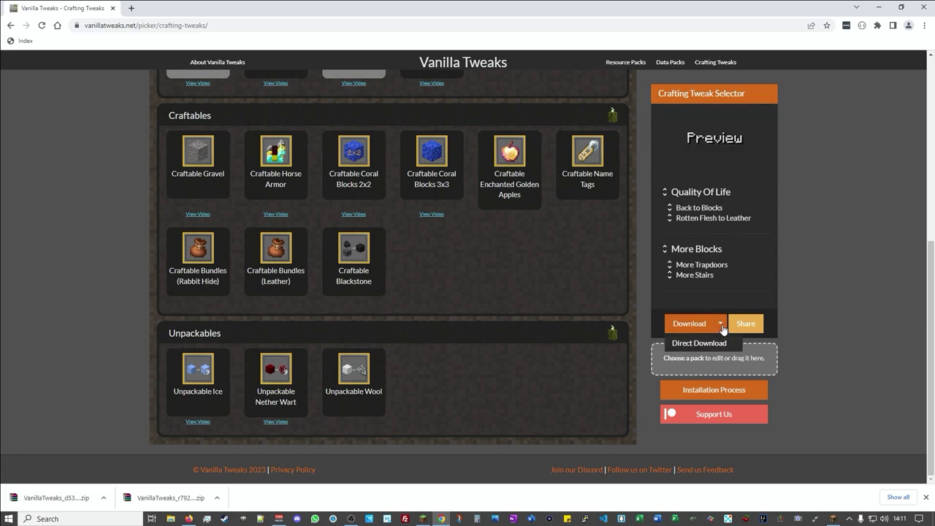
click(719, 344)
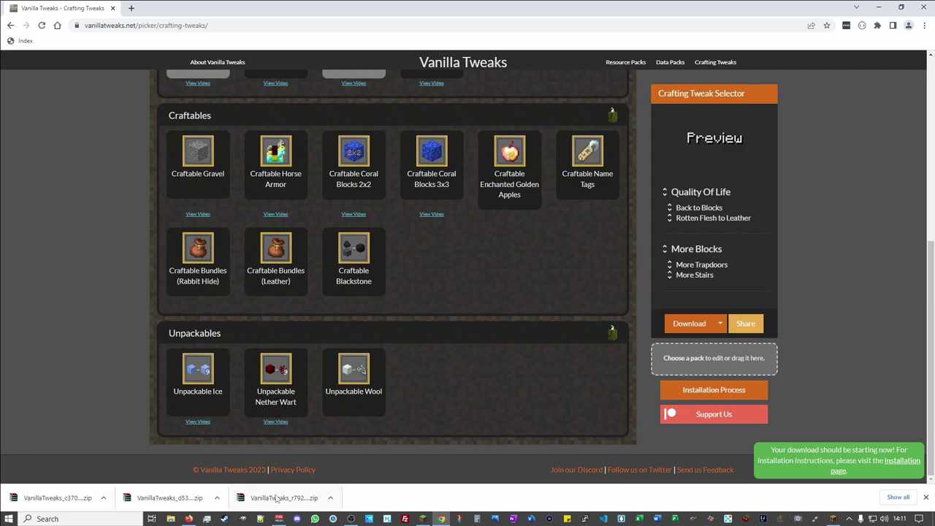
click(838, 468)
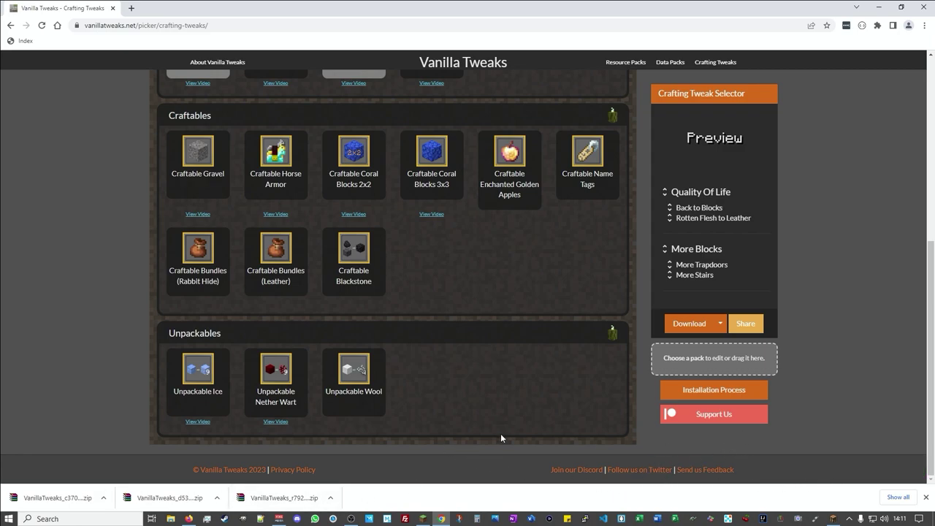
scroll(500, 383, up, 5)
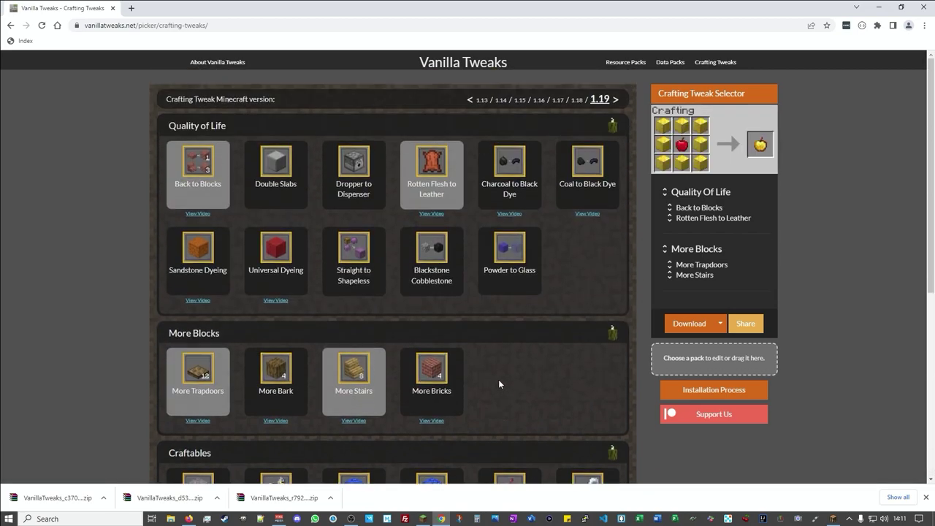
scroll(498, 379, down, 5)
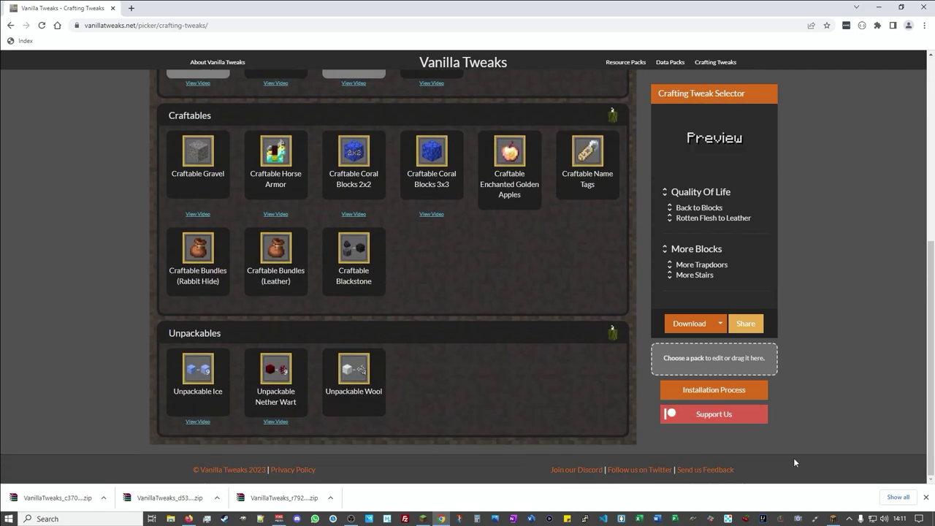
- Open Installation Process and scroll through the Resource Packs installation steps
click(715, 391)
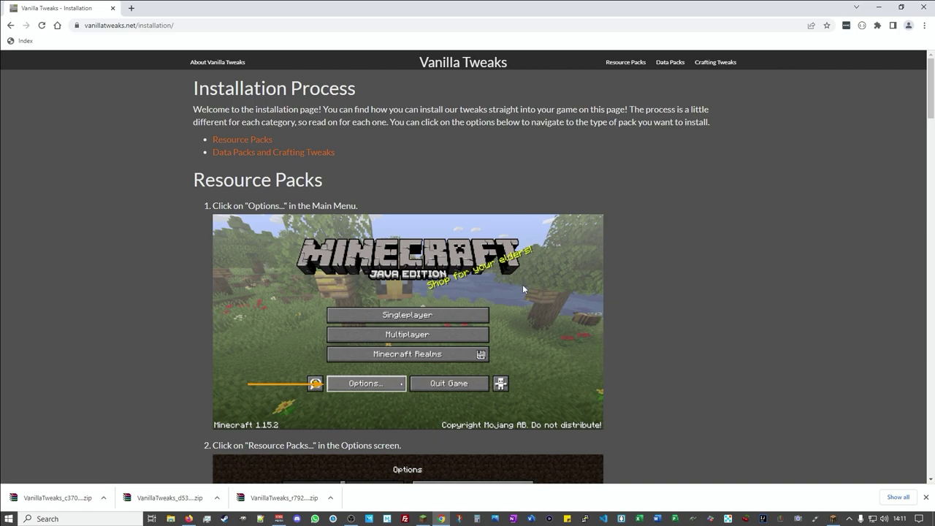
scroll(523, 289, down, 3)
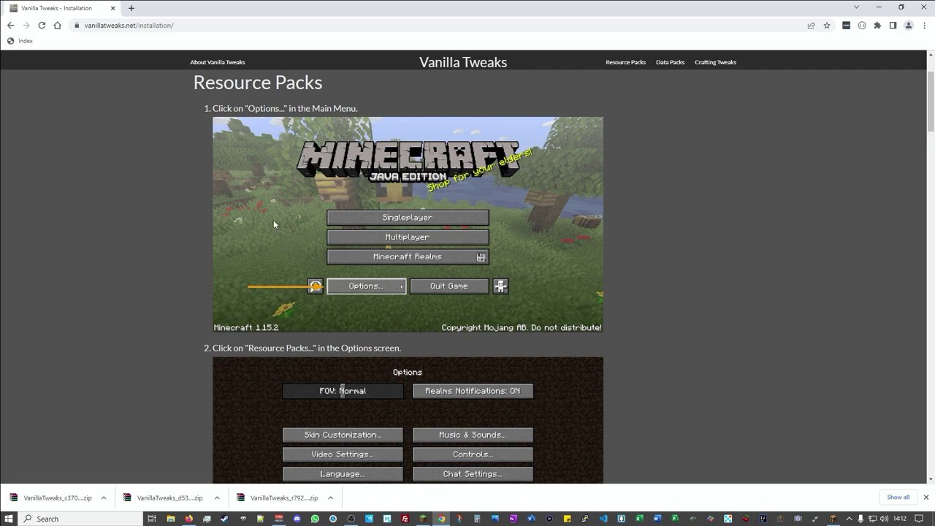
scroll(257, 214, down, 1)
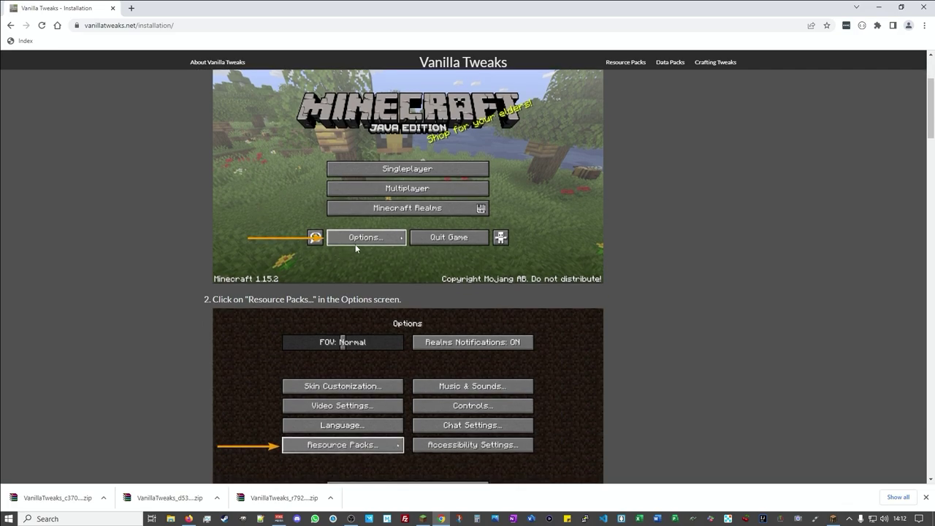
scroll(379, 247, down, 4)
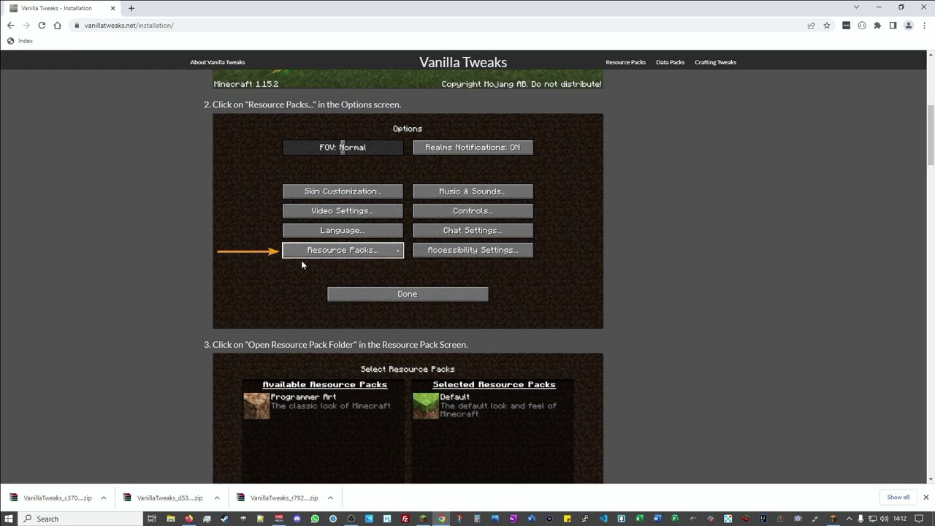
scroll(302, 264, down, 5)
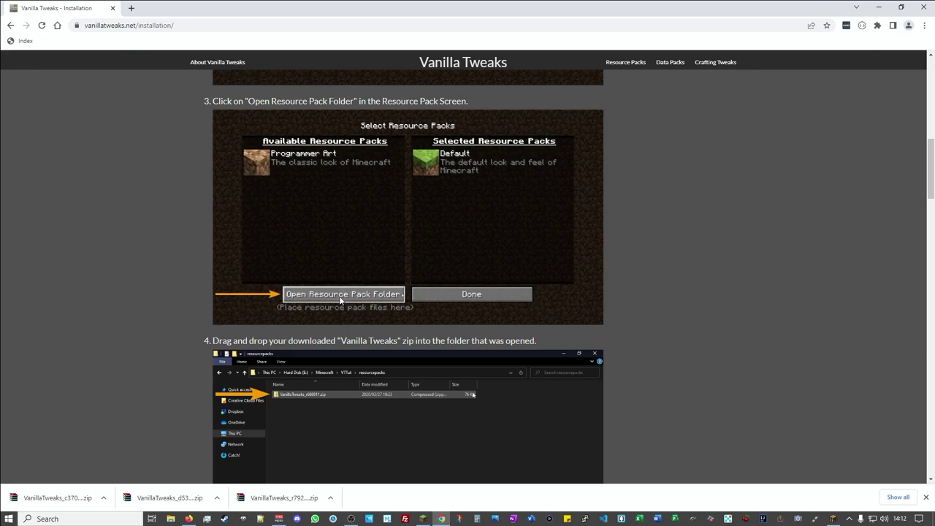
scroll(341, 300, down, 2)
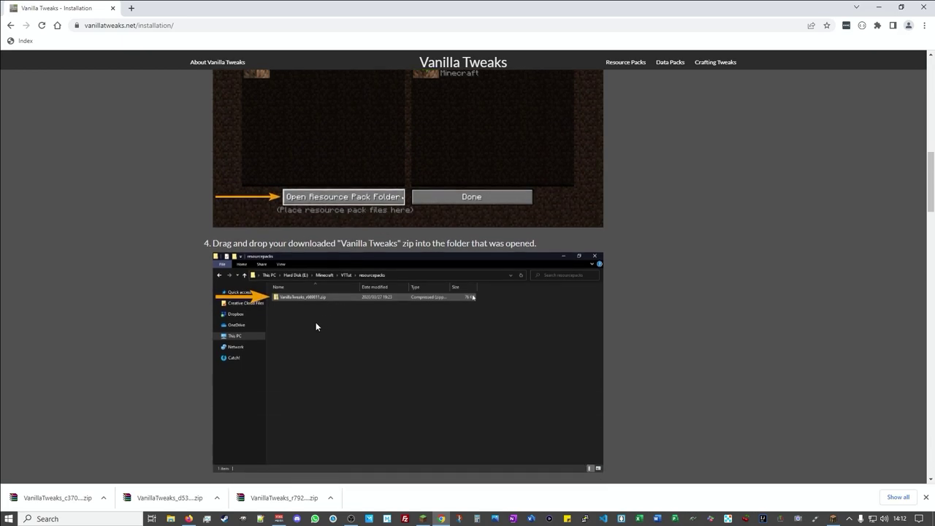
scroll(305, 313, down, 1)
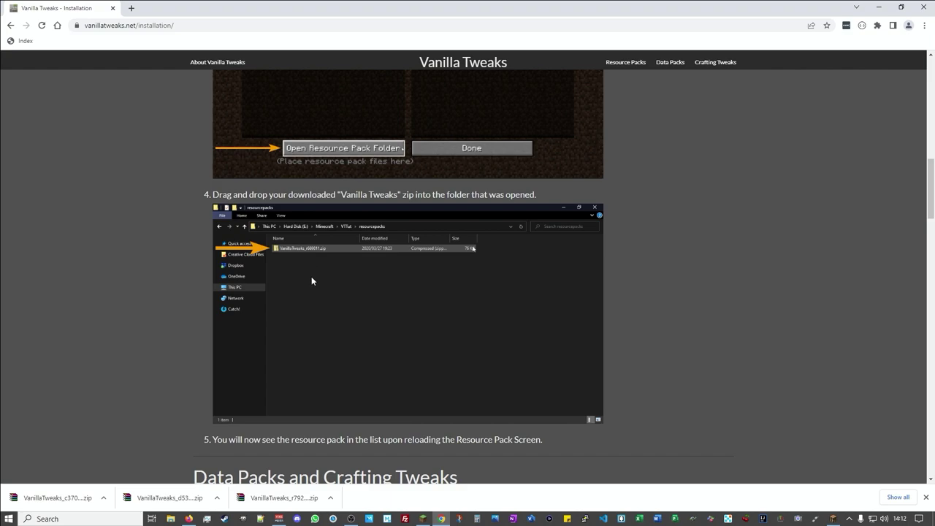
scroll(311, 276, down, 8)
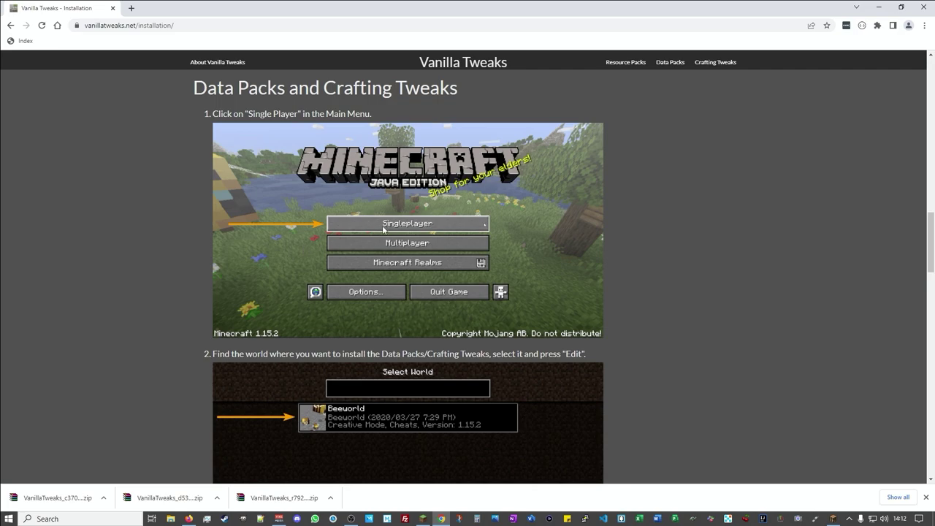
scroll(198, 284, down, 3)
scroll(287, 292, down, 3)
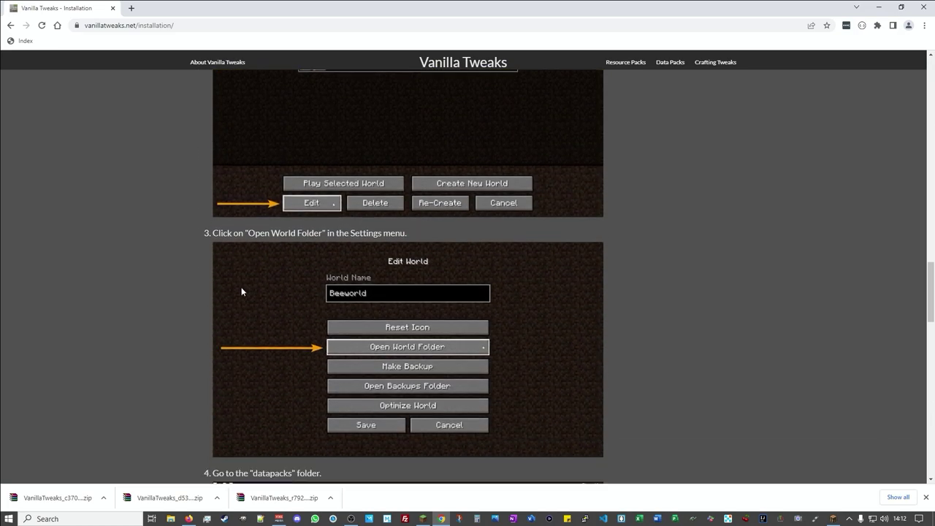
scroll(258, 212, down, 2)
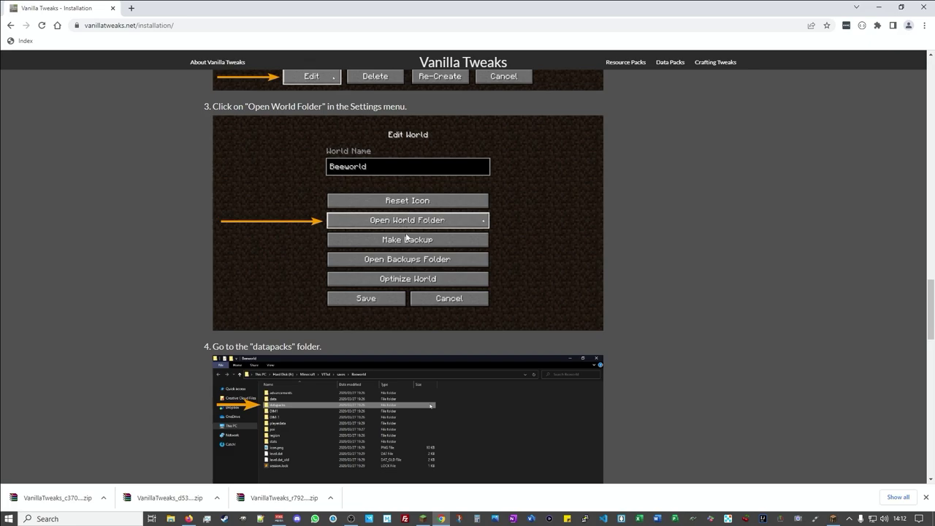
scroll(289, 236, down, 3)
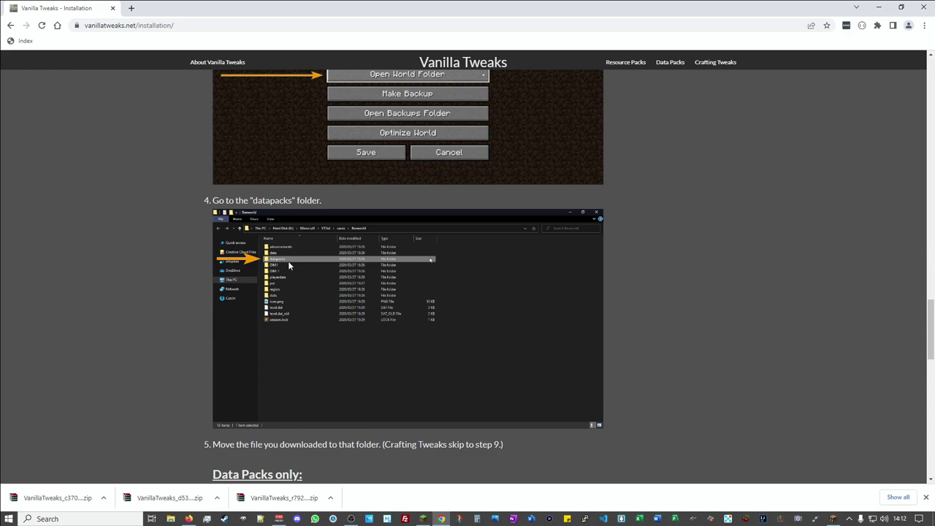
scroll(289, 262, down, 5)
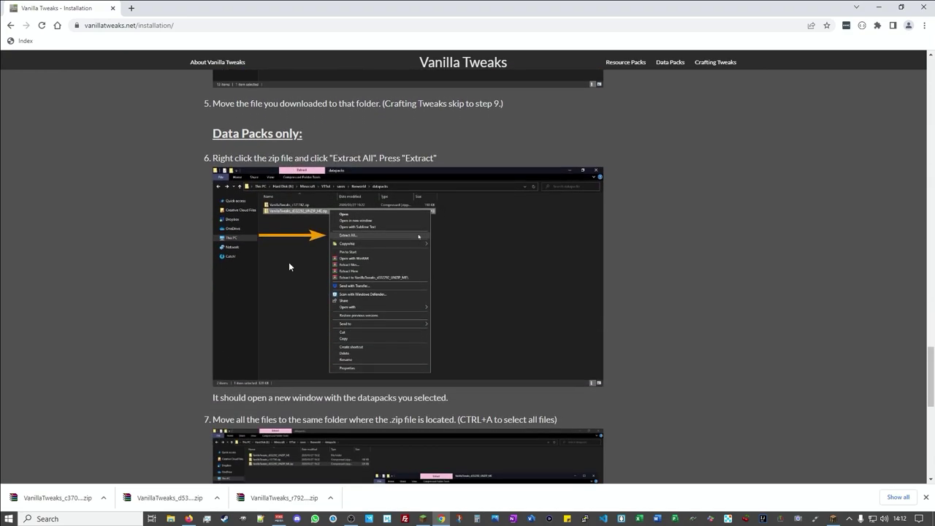
scroll(288, 262, down, 1)
scroll(285, 260, up, 2)
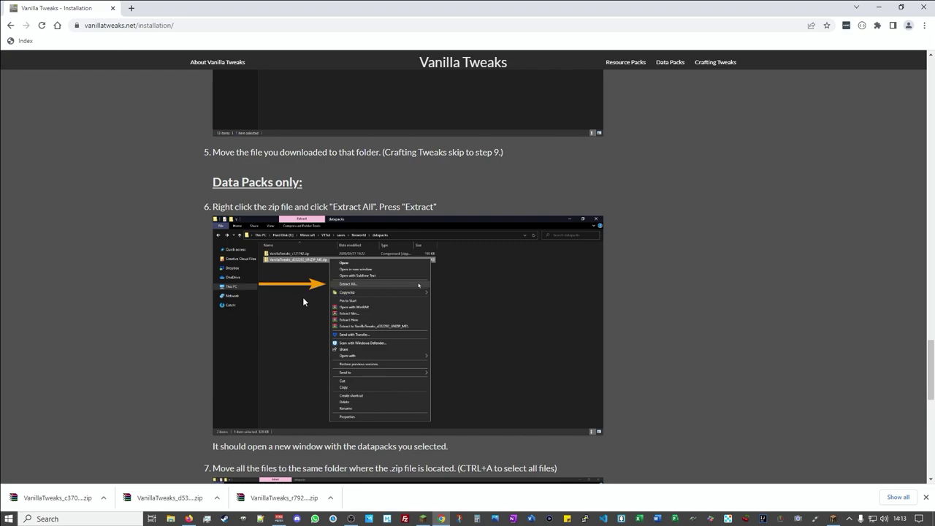
- Scroll the installation guide to the Data Packs extract-and-move instructions
scroll(303, 296, down, 5)
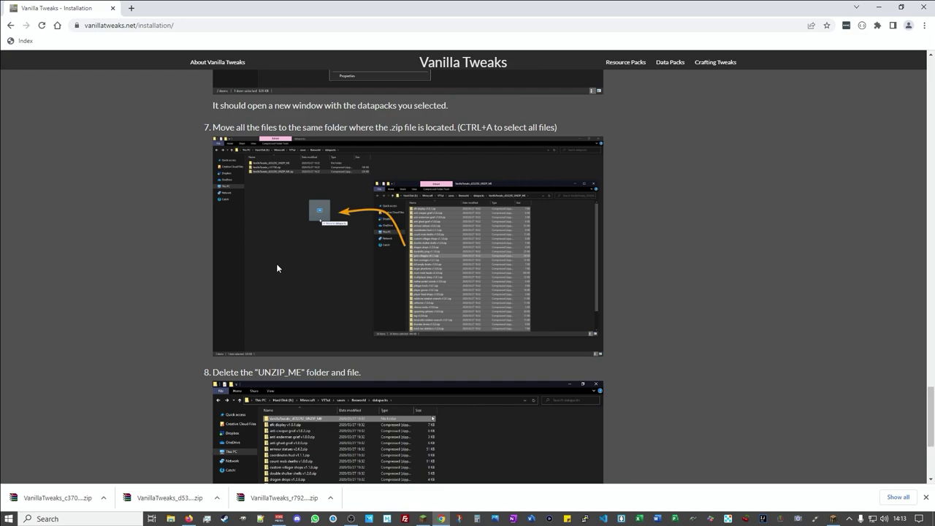
scroll(277, 269, down, 3)
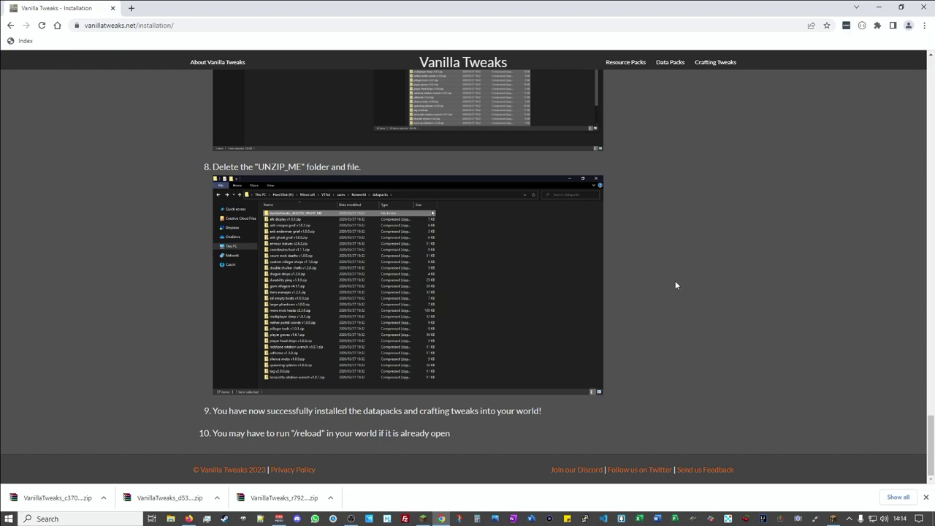
scroll(676, 282, up, 5)
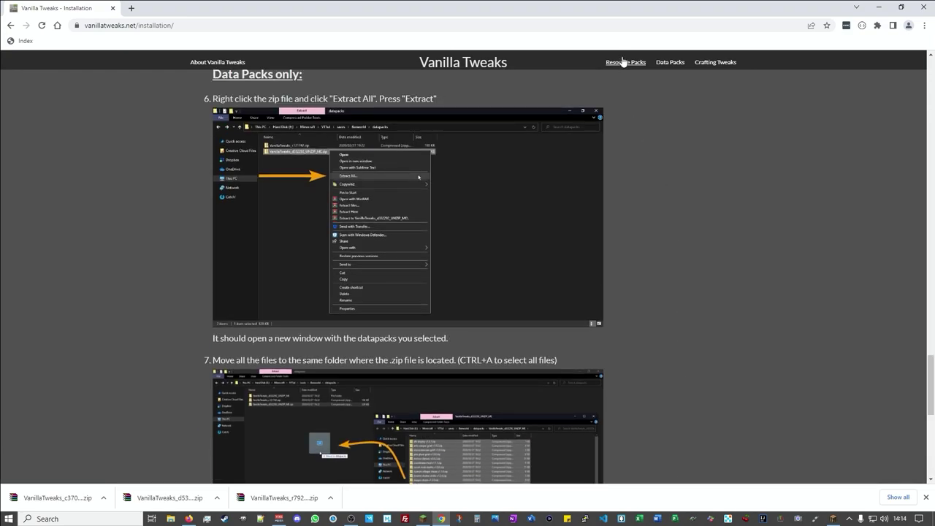
- Go to the Resource Packs page, then load a 1.19.3 Creative world from Singleplayer
click(624, 63)
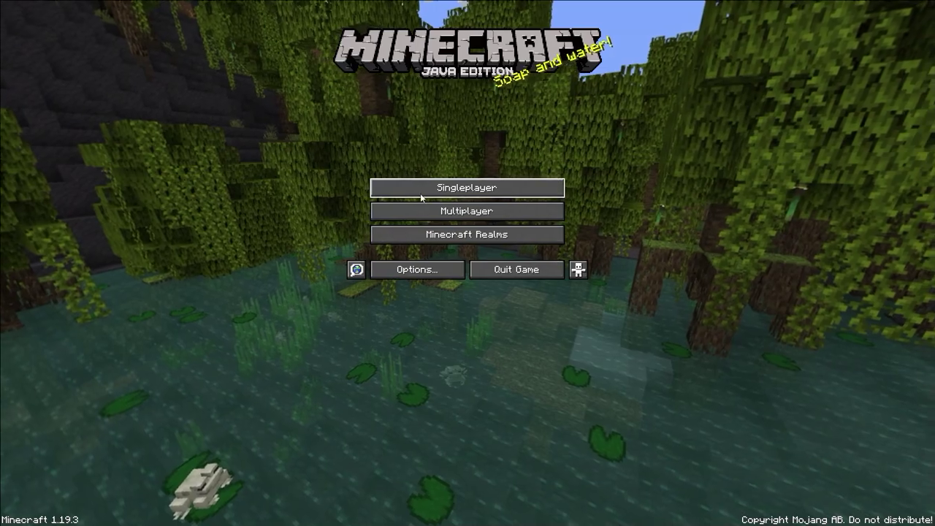
click(420, 189)
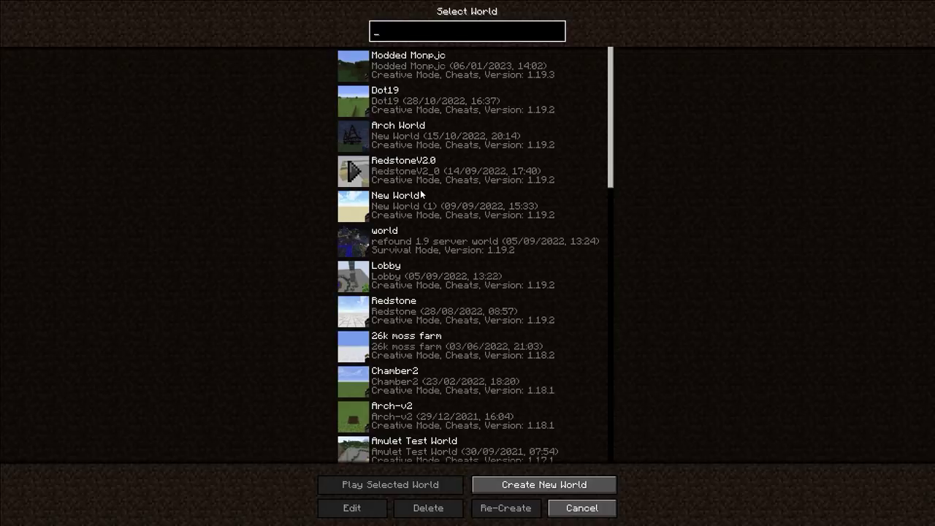
click(431, 72)
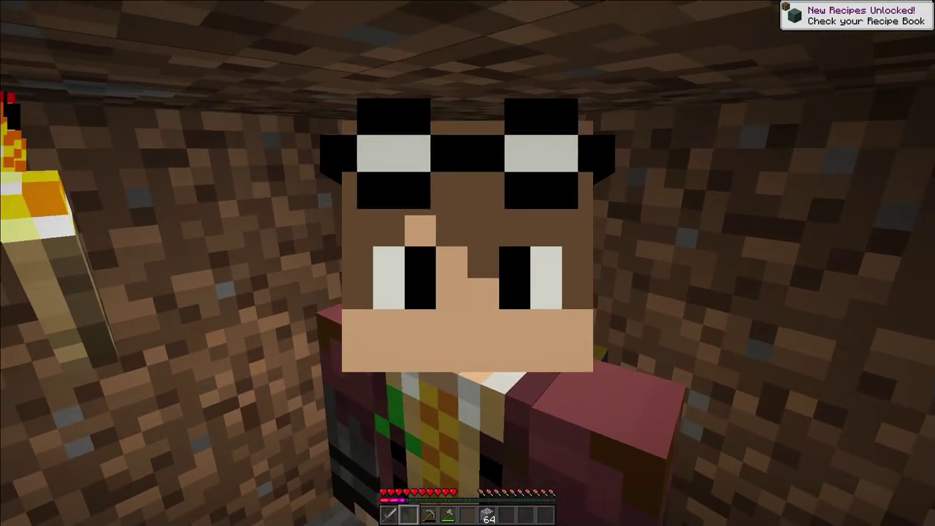
- Switch to first-person view and look inside the room's chest and furnace
key(F5)
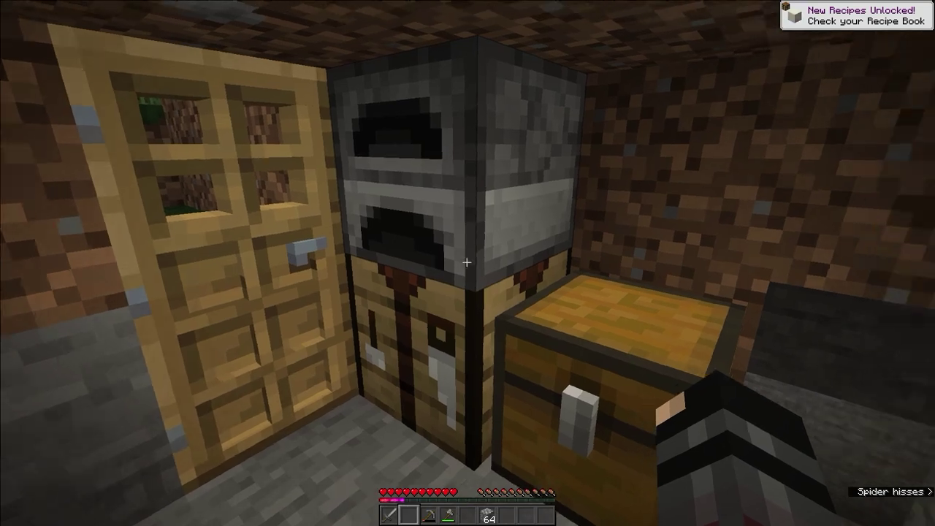
key(w)
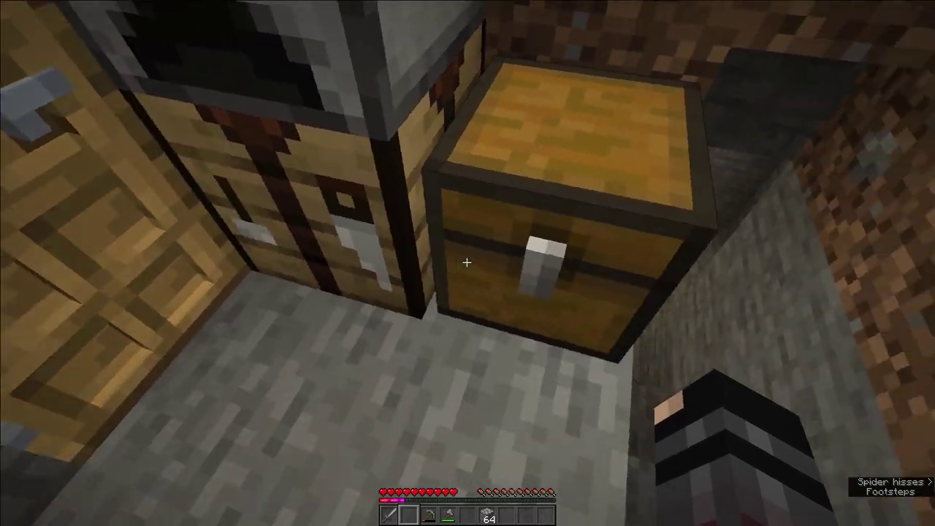
right_click(467, 263)
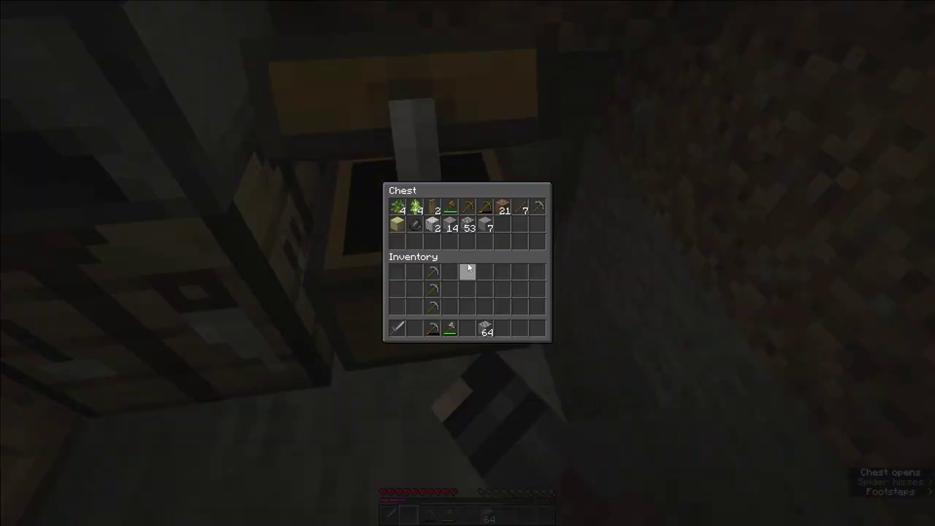
key(Escape)
right_click(467, 263)
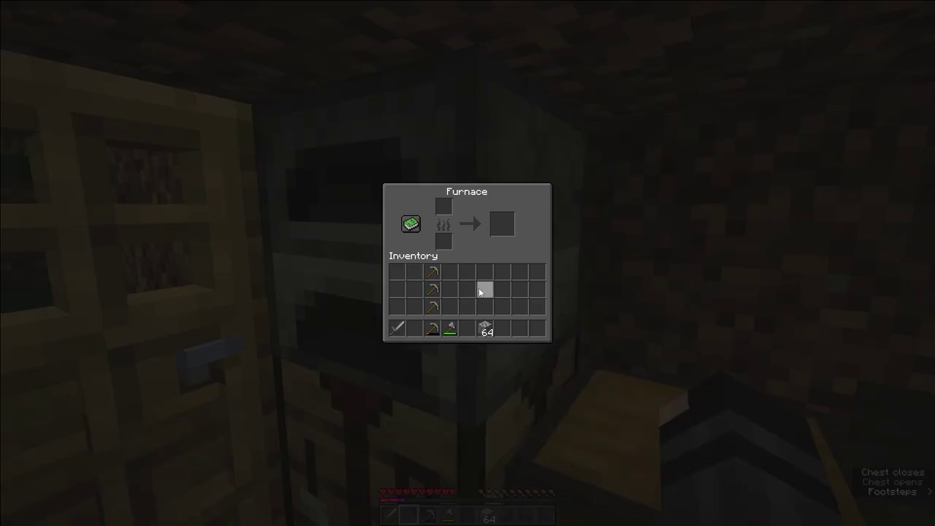
key(Escape)
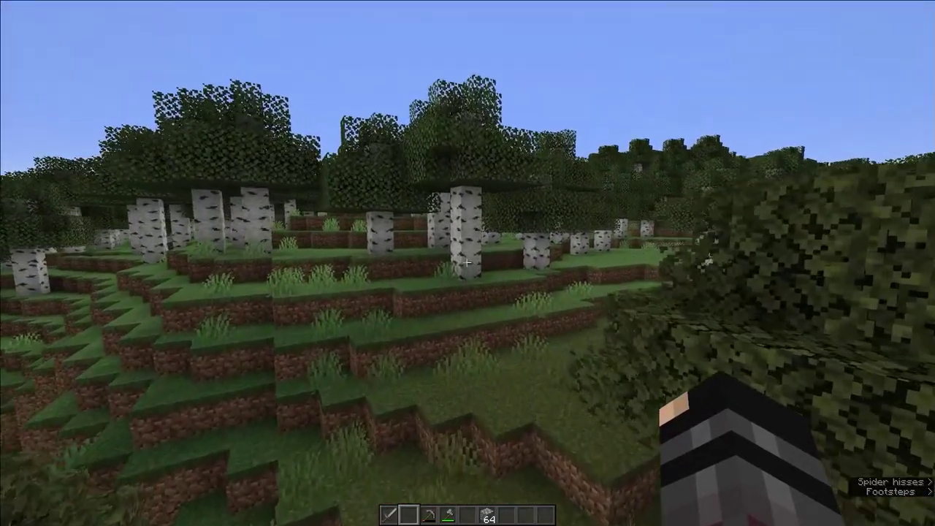
- Walk up to a birch tree, look around, then return to the hillside near the door
key(w)
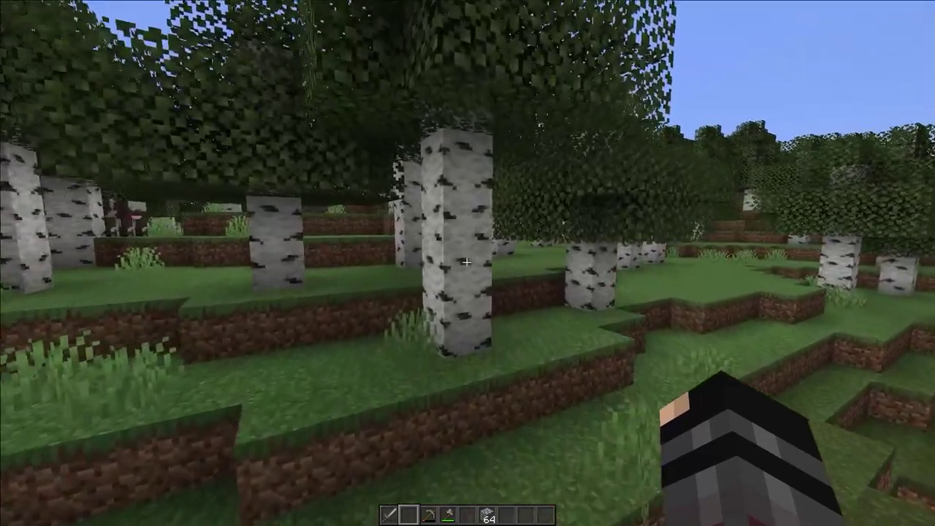
key(w)
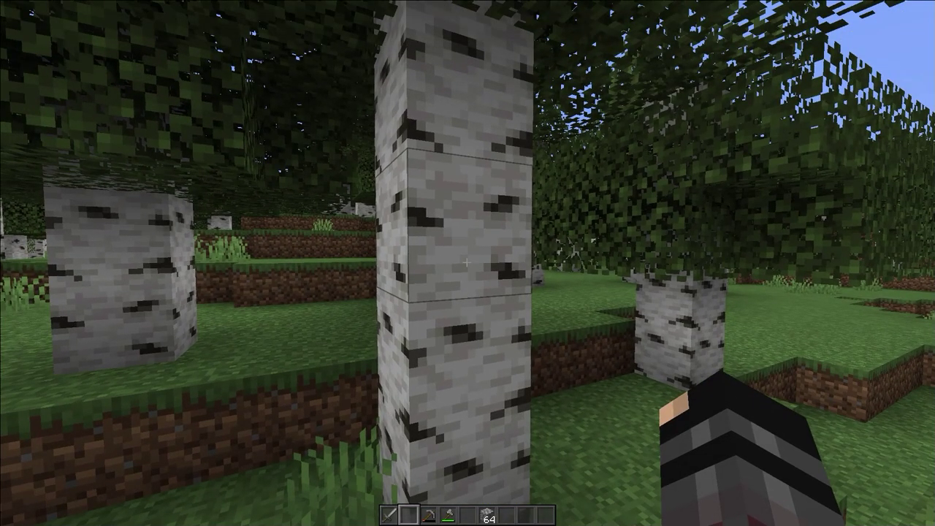
mouse_move(466, 262)
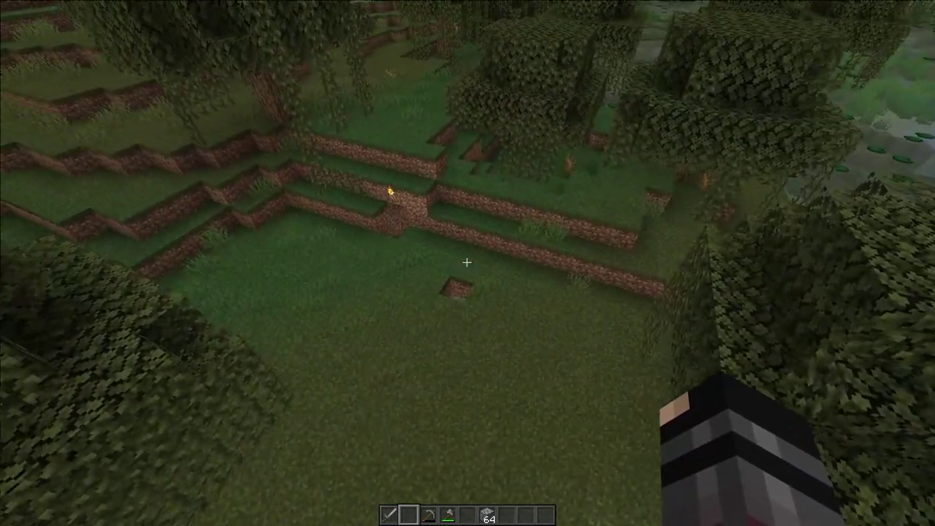
key(w)
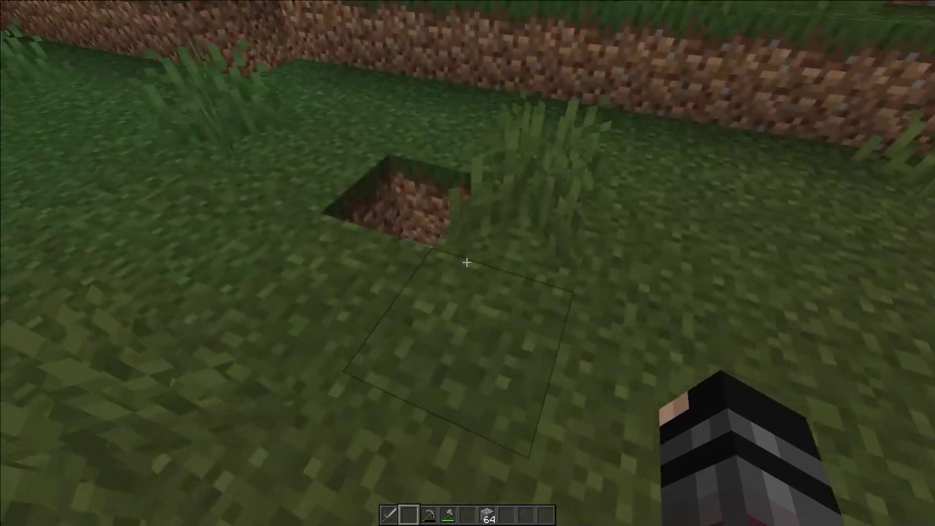
key(w)
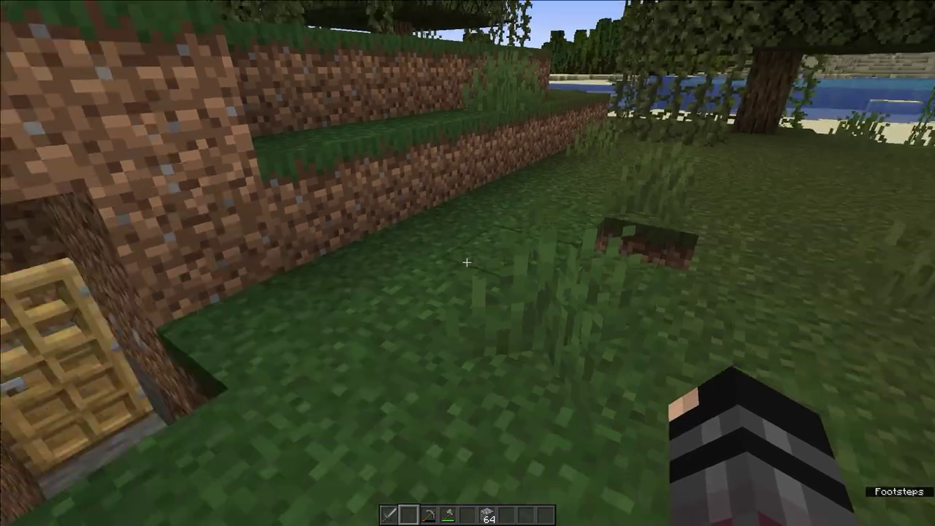
- Enter the stone room and put rotten flesh from the Creative search into the hotbar
key(w)
key(w)
right_click(466, 262)
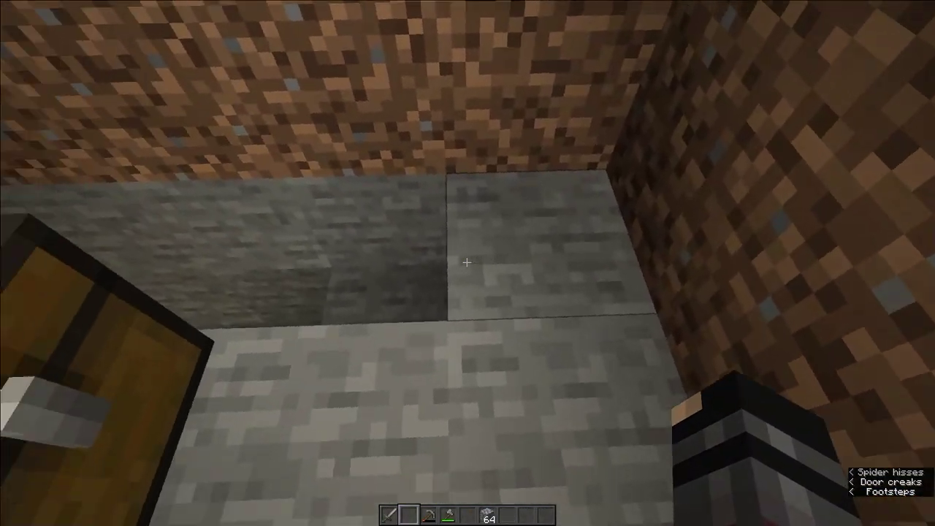
key(e)
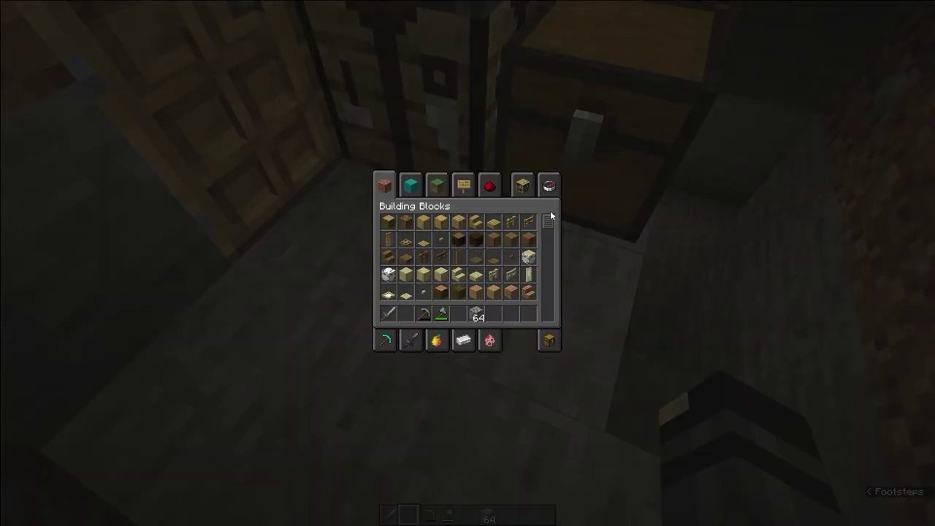
click(467, 185)
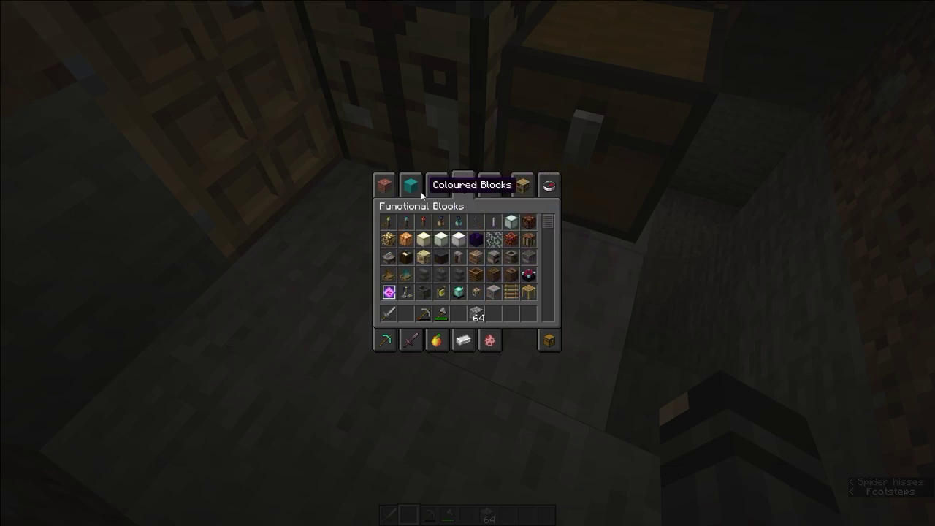
click(548, 185)
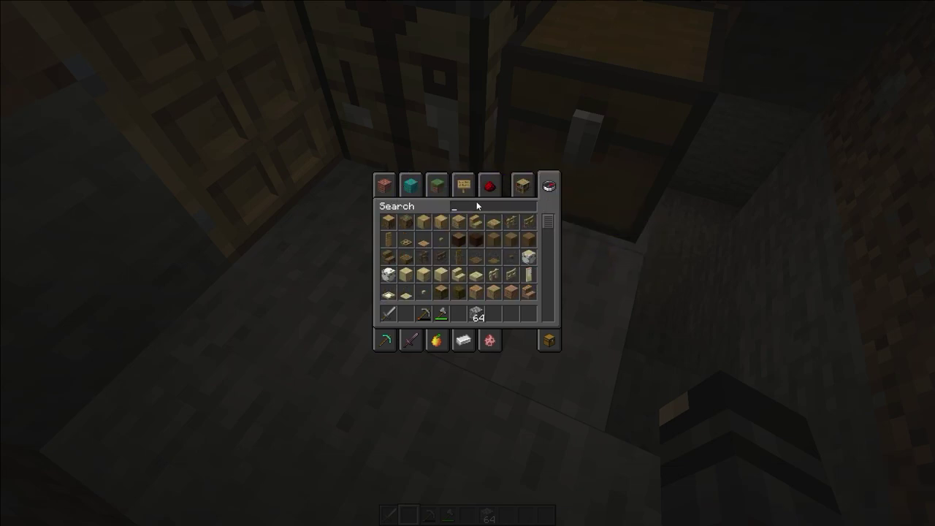
text(rott)
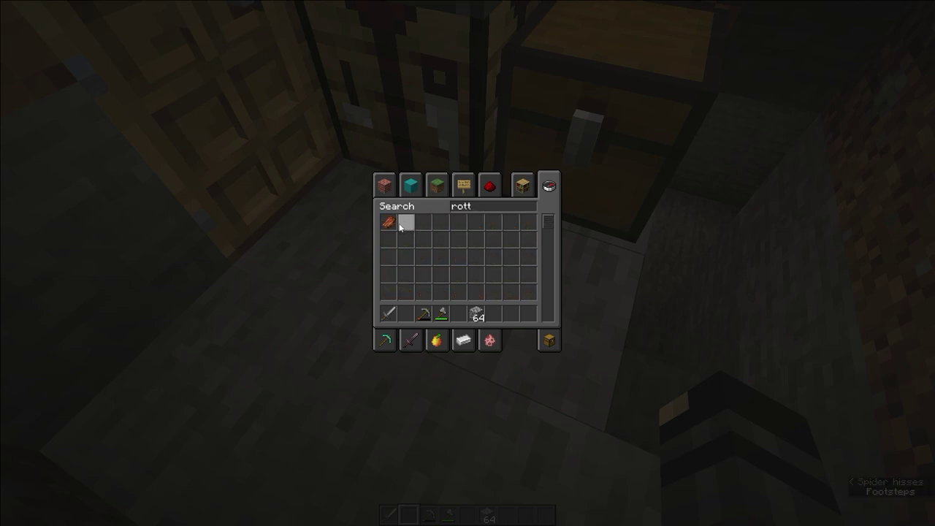
click(388, 222)
click(516, 318)
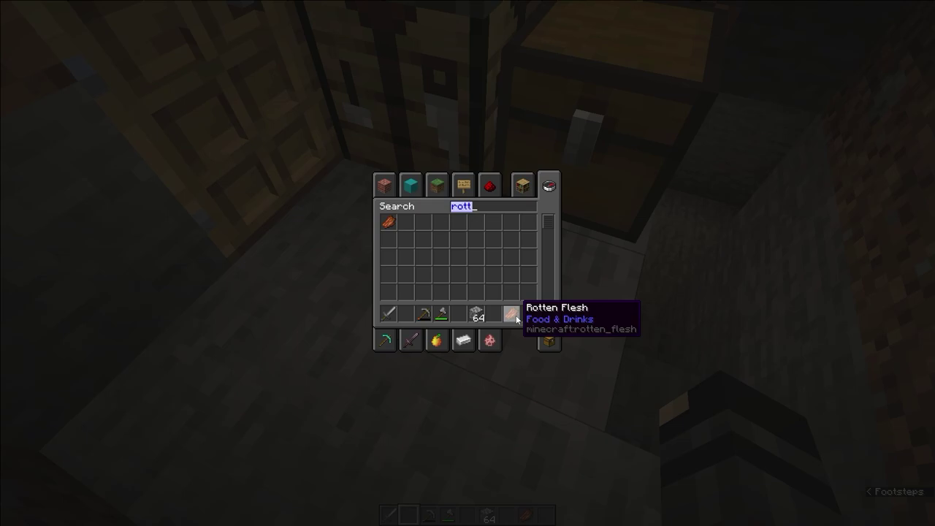
- Check the chest and furnace, then search 'coa' in the Creative inventory to add coal
key(Escape)
right_click(468, 263)
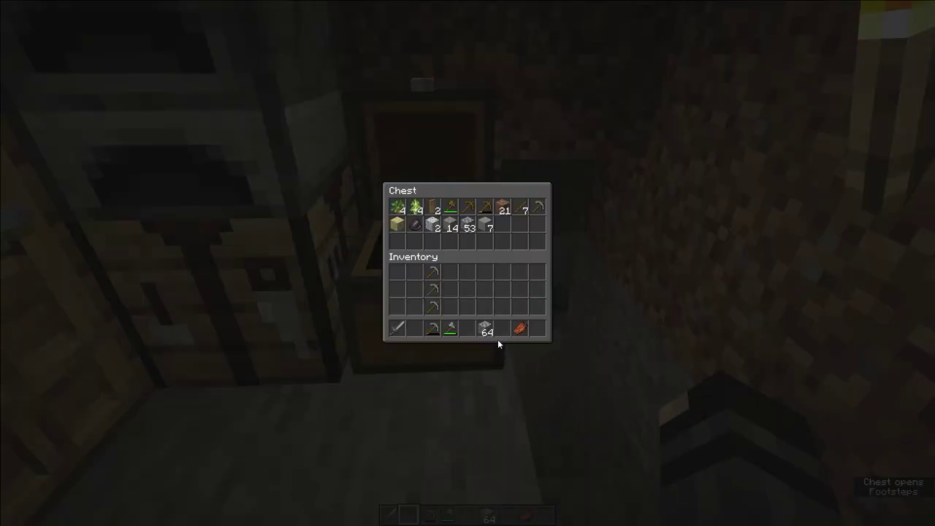
key(Escape)
right_click(468, 263)
key(Escape)
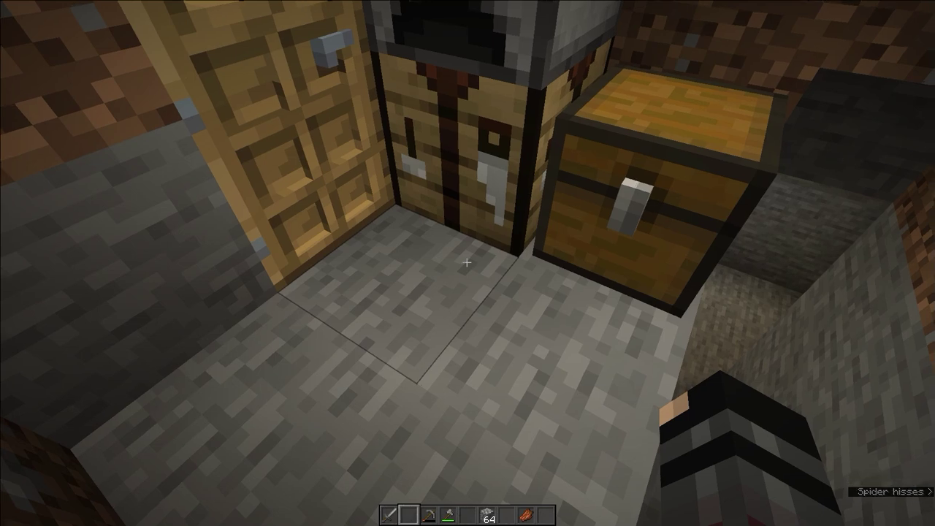
key(Escape)
key(Escape)
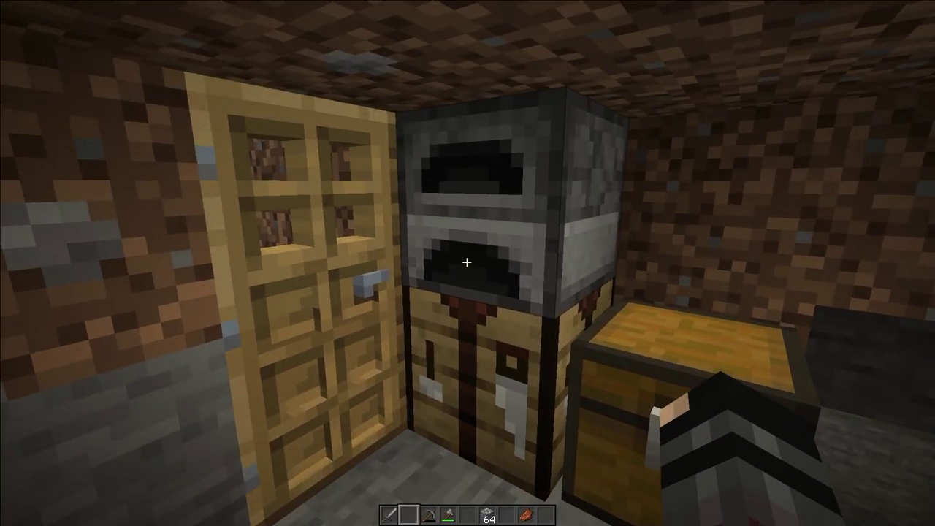
right_click(467, 263)
key(Escape)
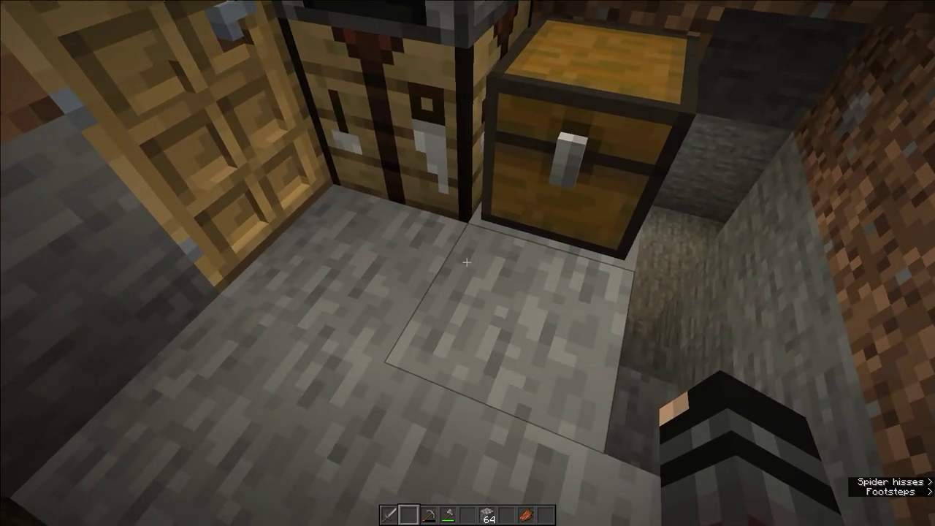
text(e)
text(co)
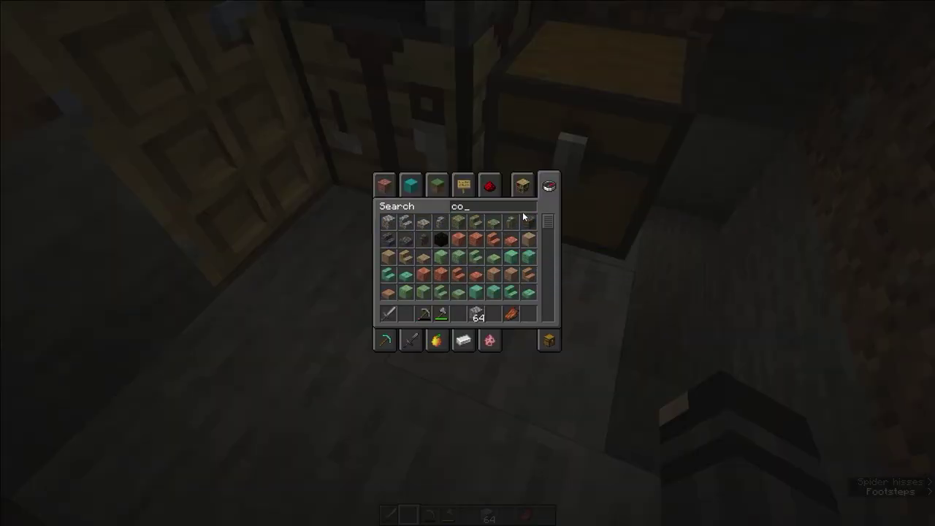
text(a)
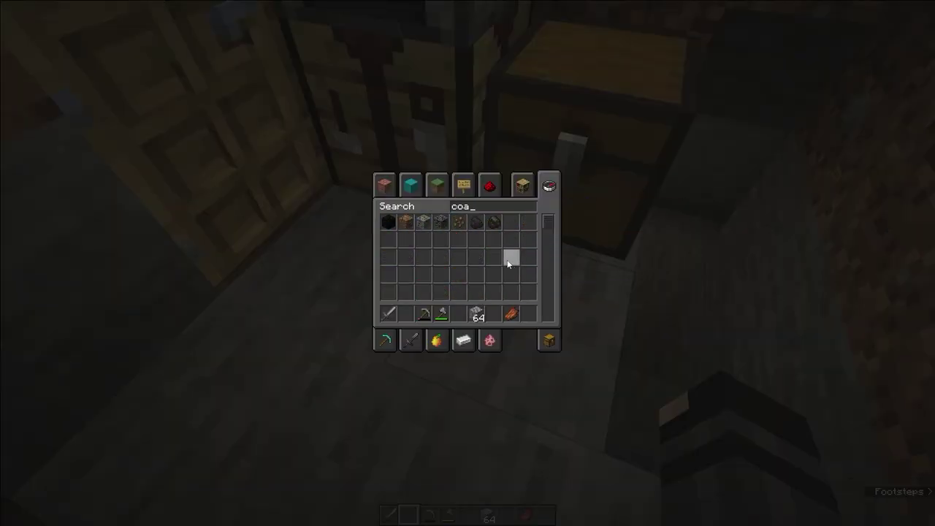
key(ctrl+a)
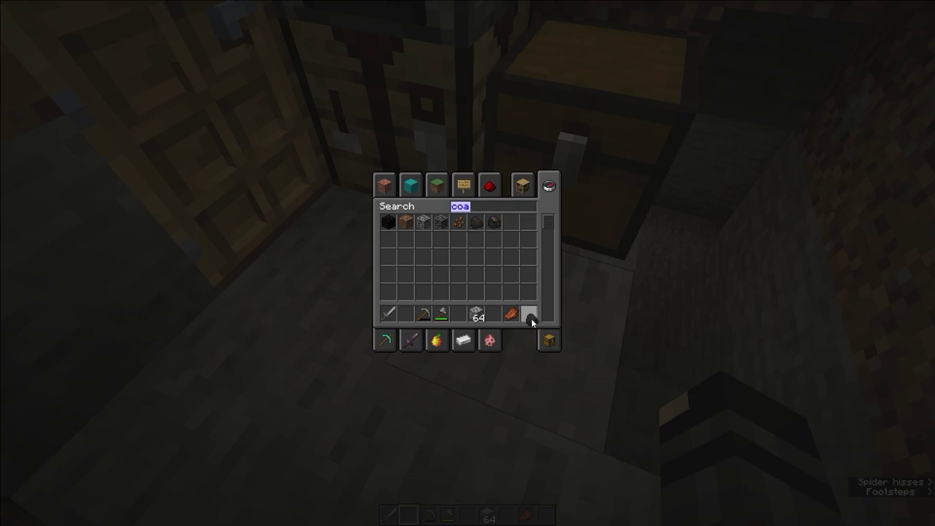
key(Escape)
- In the furnace, choose the Leather smelting recipe, then move the rotten flesh back to the hotbar
right_click(467, 263)
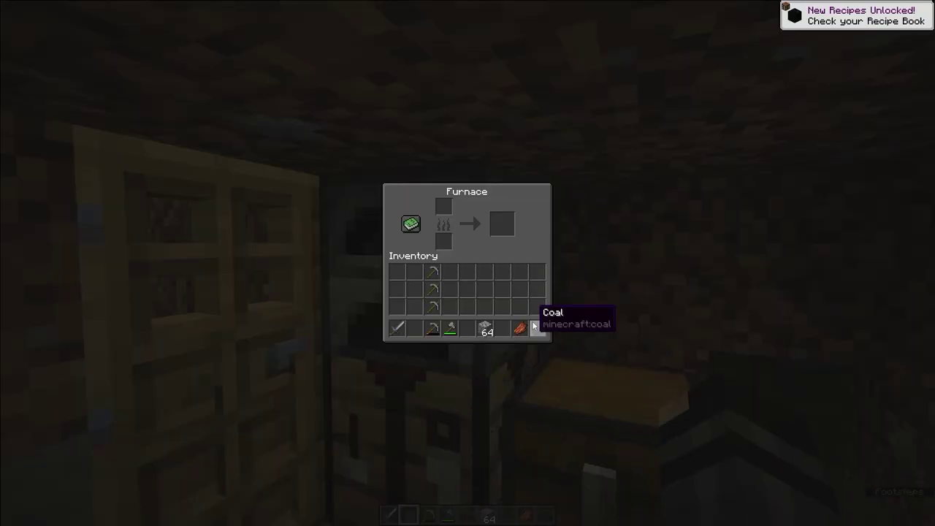
click(414, 227)
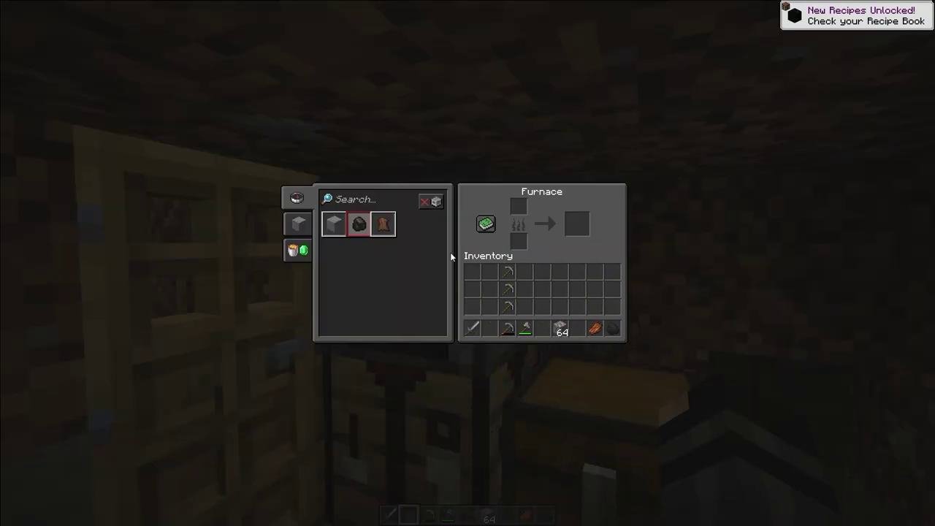
click(382, 224)
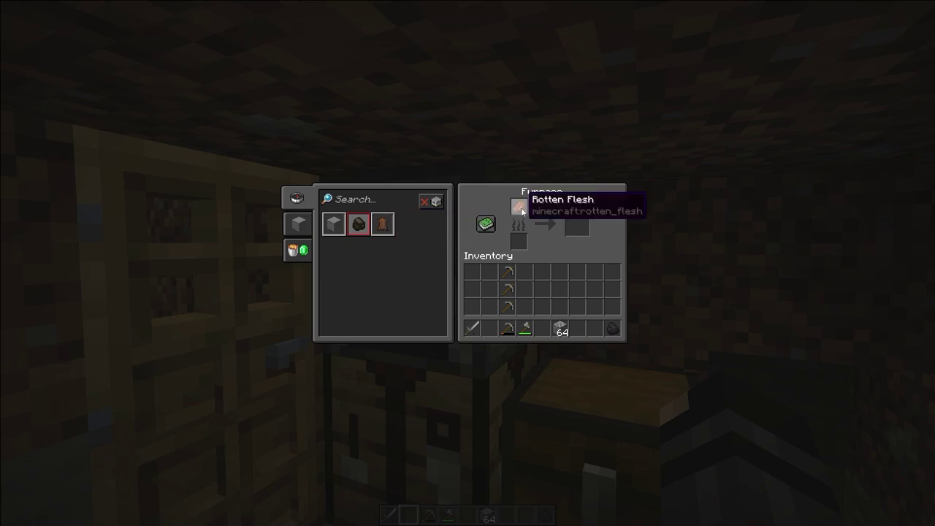
key(8)
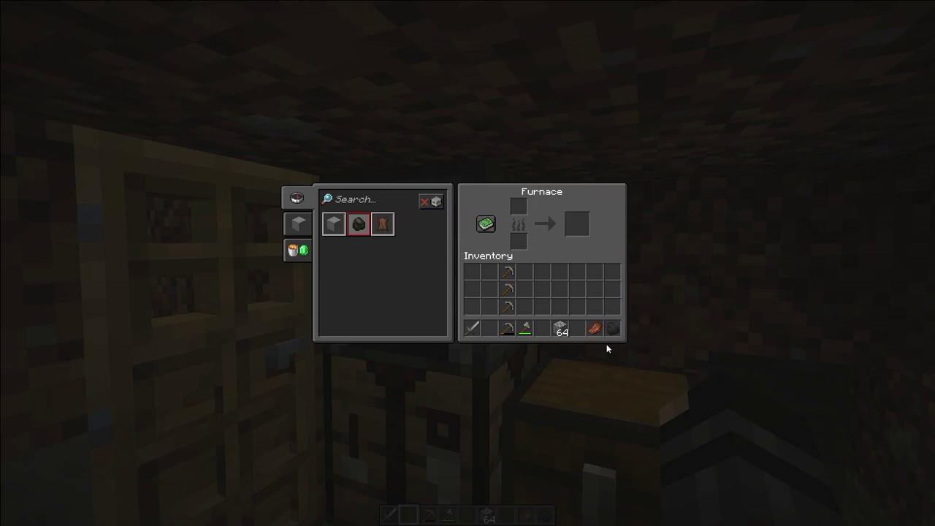
- Swap the rotten flesh in the hotbar for a Spruce Log from the creative inventory
key(Escape)
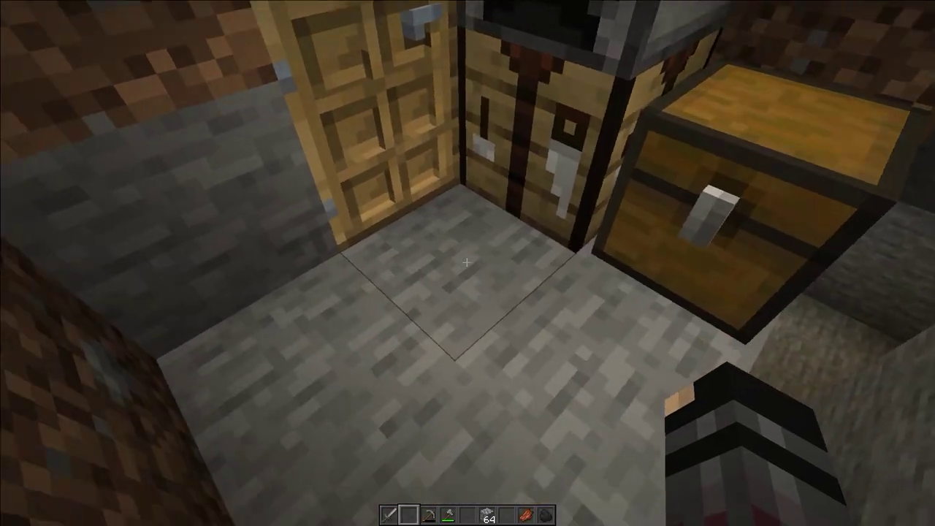
key(e)
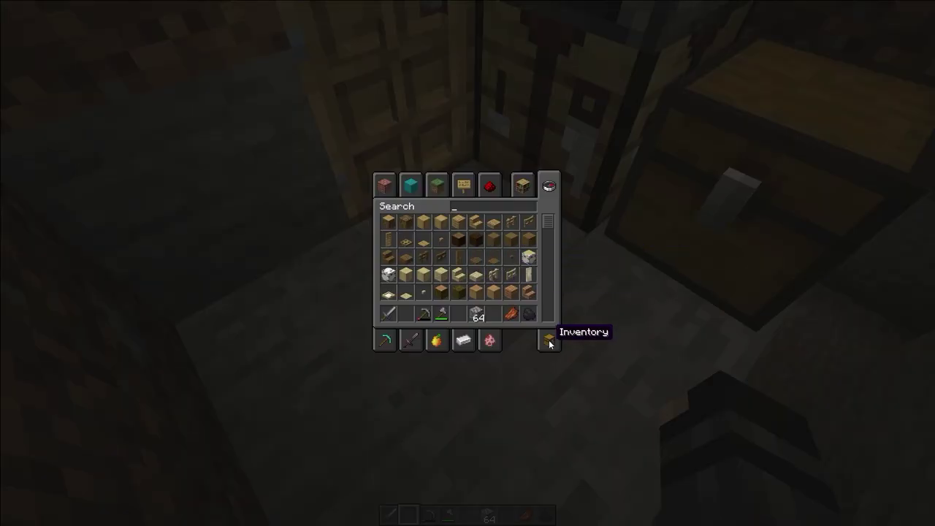
click(513, 313)
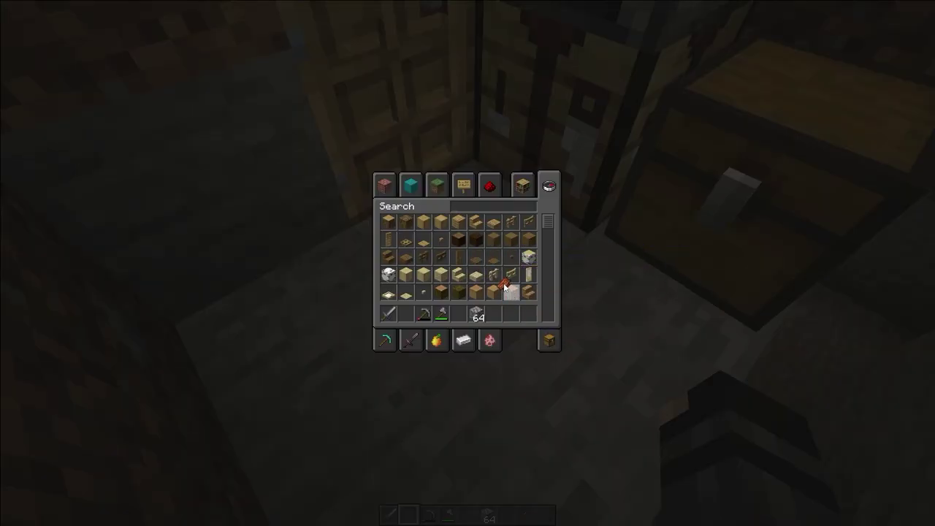
click(548, 333)
click(460, 237)
click(512, 314)
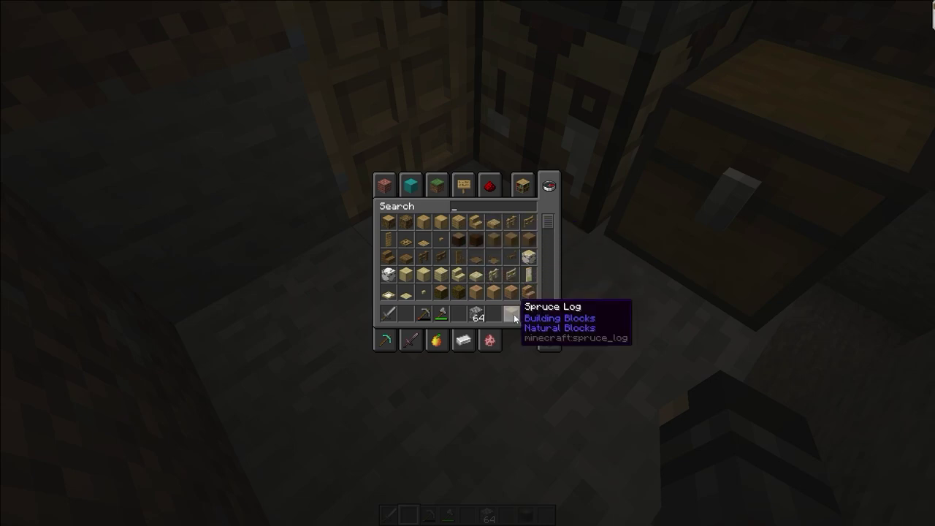
key(e)
- Craft the Spruce Log into spruce planks at the crafting table
right_click(468, 263)
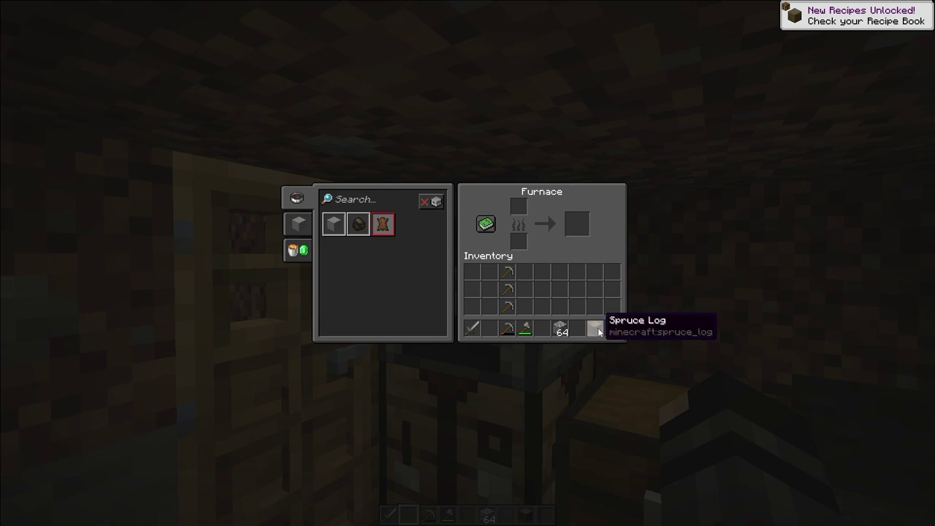
key(e)
right_click(467, 263)
click(596, 328)
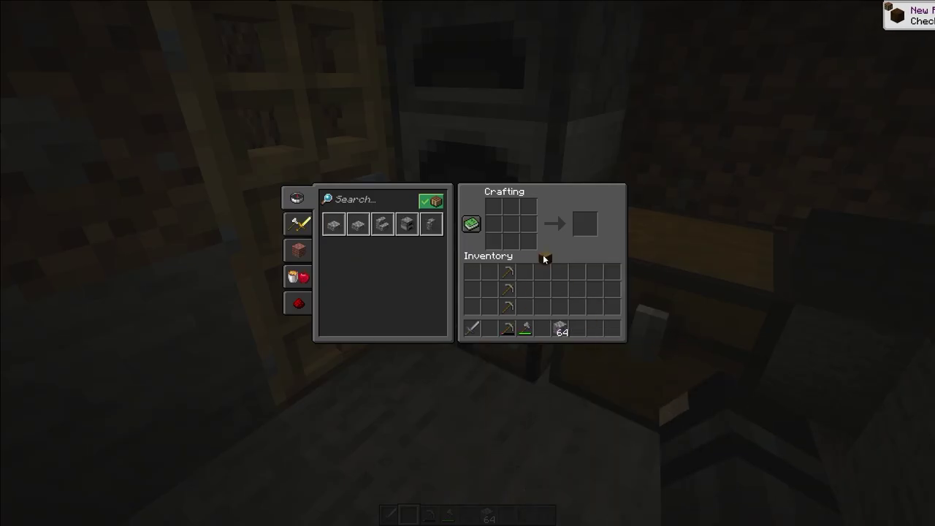
click(528, 242)
click(584, 226)
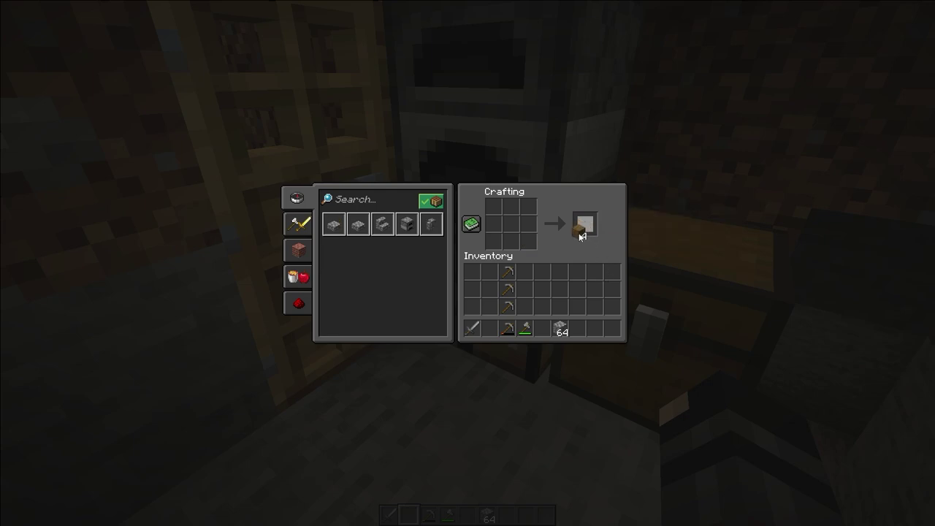
click(528, 242)
- Arrange the planks into a stairs pattern to test the 8-stairs and 12-trapdoor recipes
click(530, 243)
drag(516, 224, 528, 225)
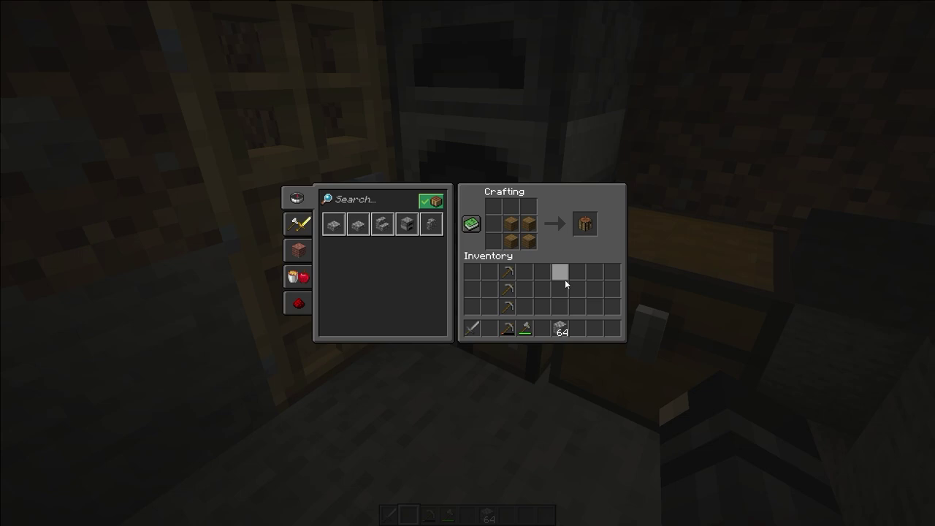
click(533, 231)
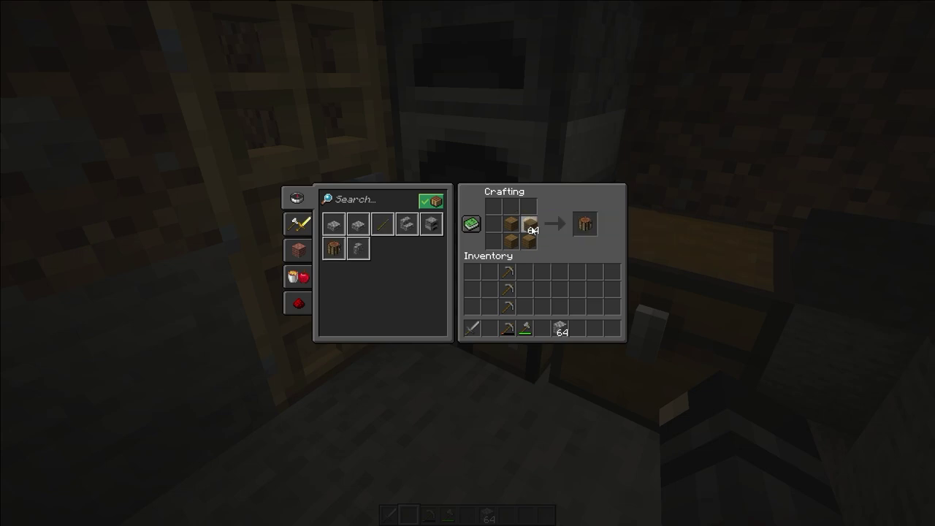
drag(532, 222, 495, 227)
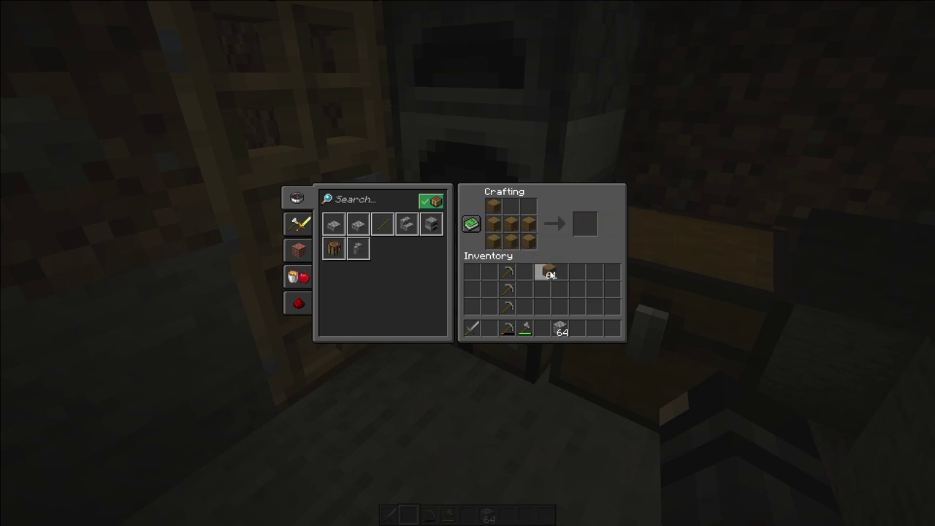
click(560, 274)
click(529, 226)
click(560, 273)
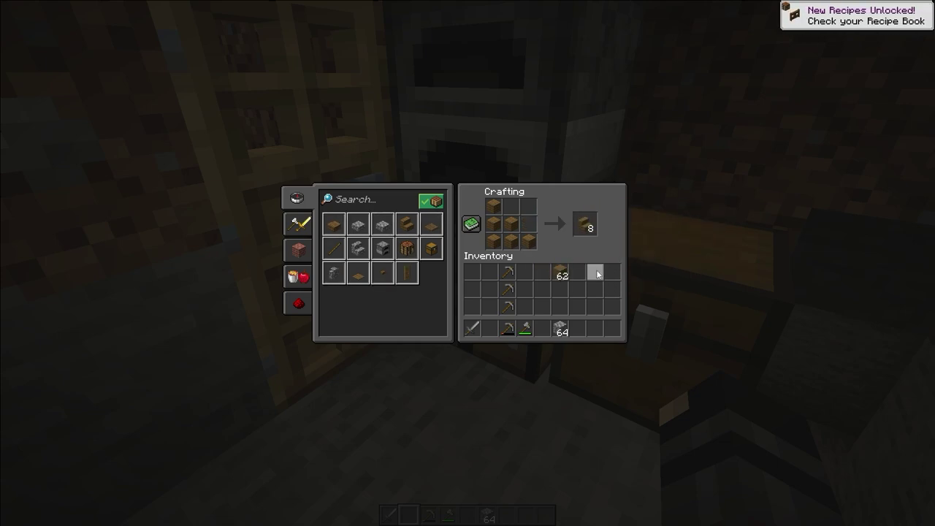
click(493, 206)
click(531, 228)
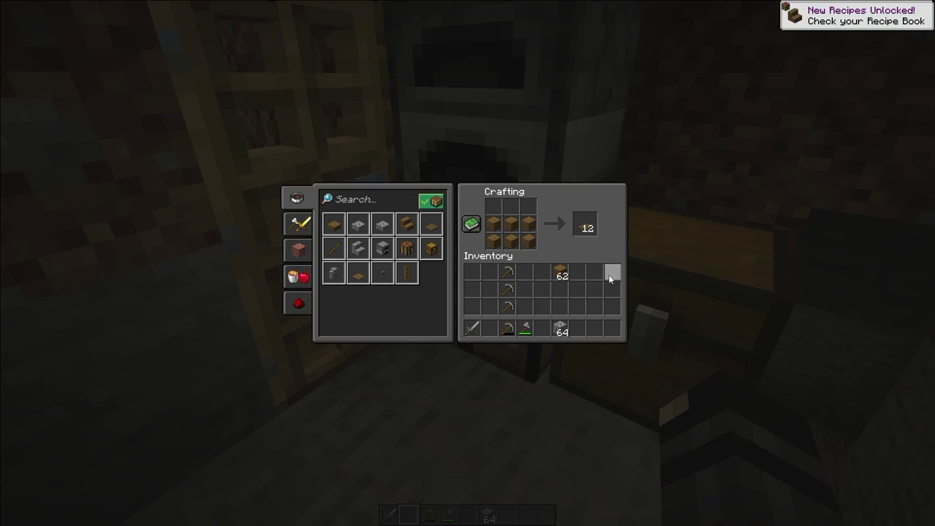
- Return the remaining planks from the crafting grid to the inventory
shift+click(528, 241)
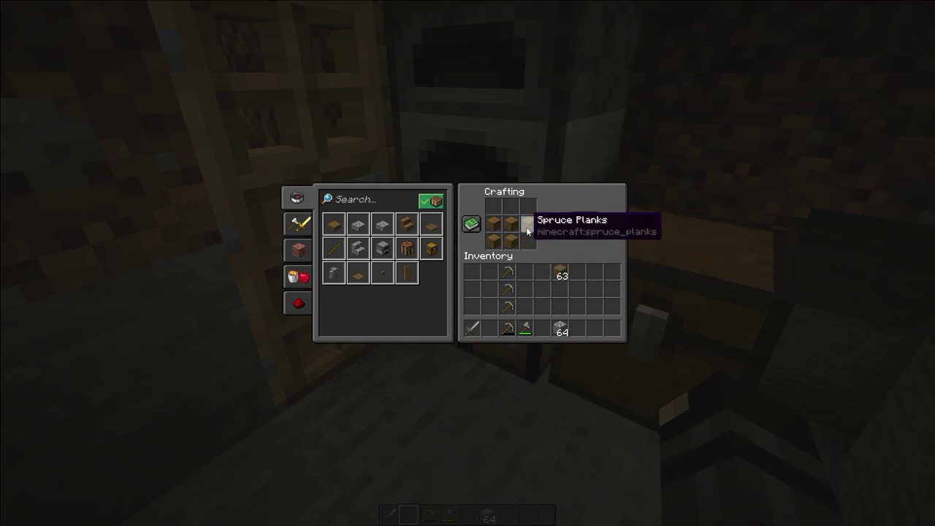
shift+click(528, 227)
shift+click(511, 225)
- Clear the last planks from the grid and destroy all spruce planks, including the remaining 4
shift+click(495, 225)
key(e)
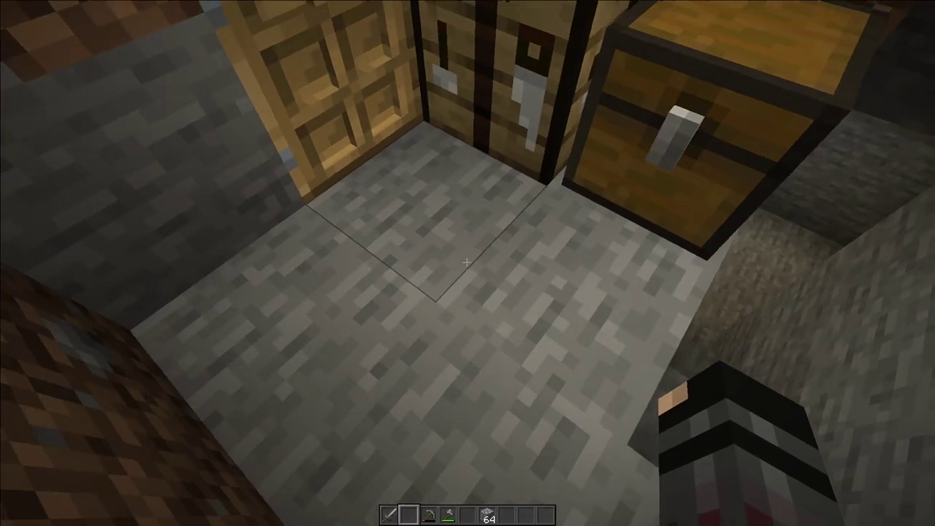
key(e)
click(548, 338)
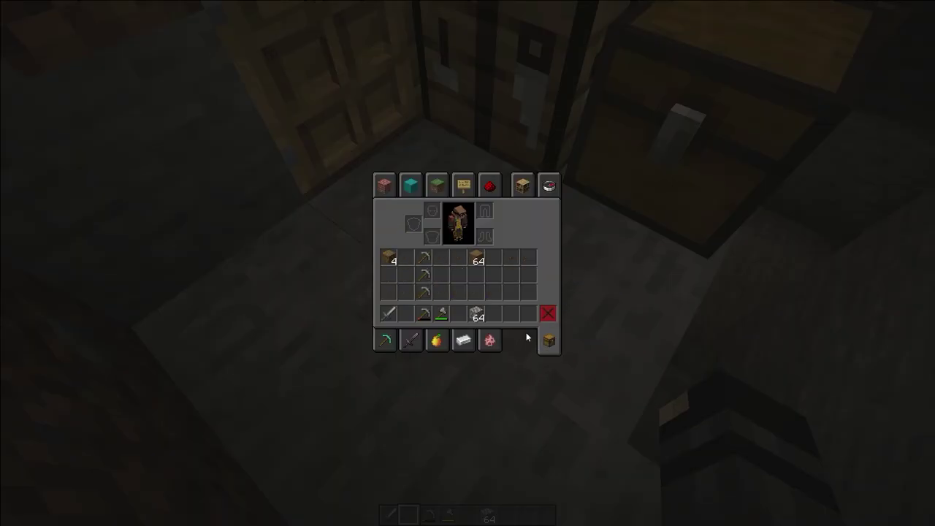
click(475, 257)
click(547, 315)
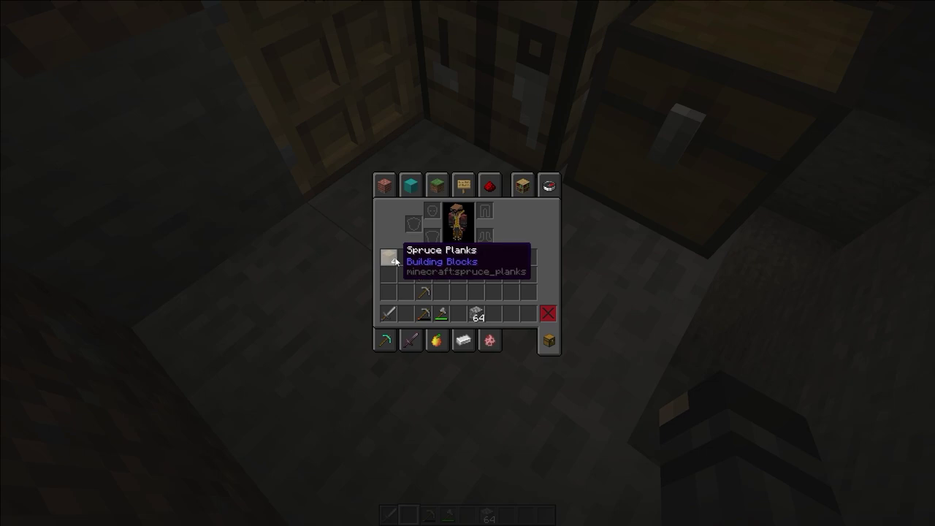
click(388, 257)
click(549, 313)
- Switch the game to Survival Mode with F3+F4 and bring up the Advancements screen
key(e)
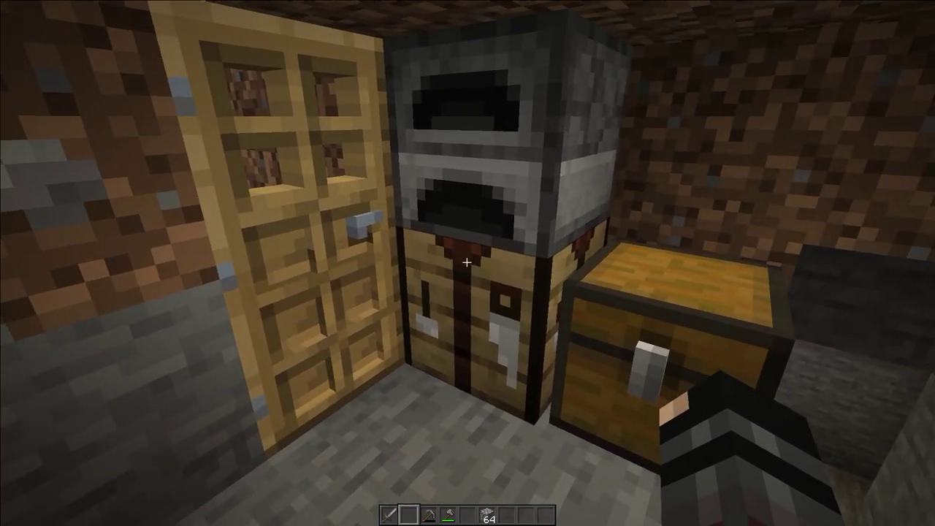
key(F3+F4)
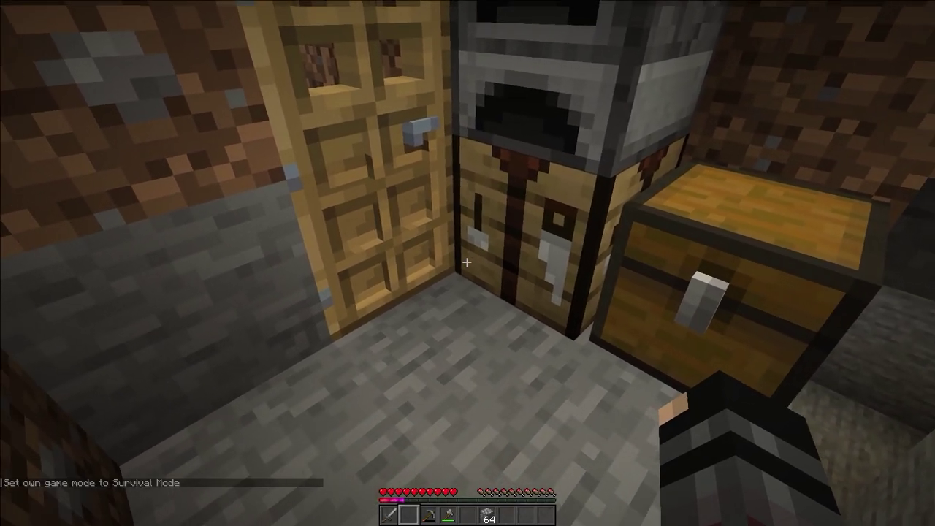
key(l)
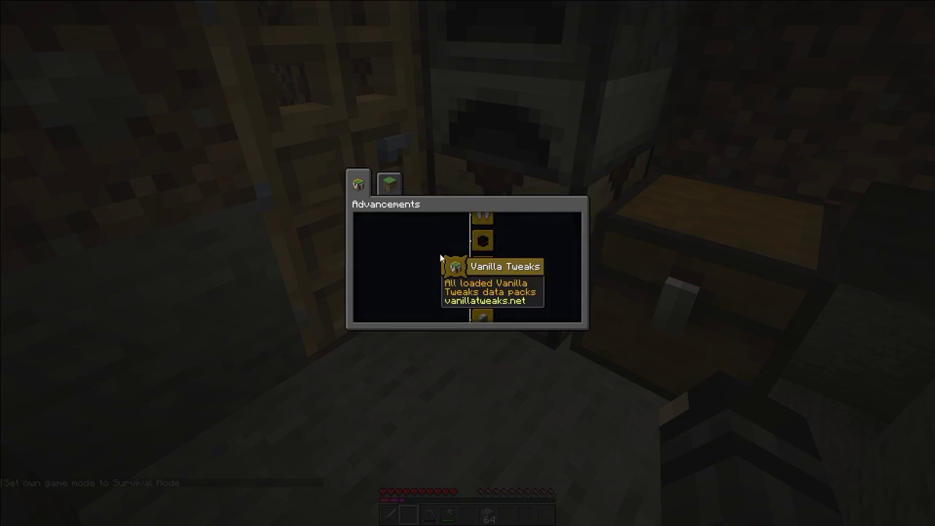
- View the Minecraft tree, then pan the Vanilla Tweaks tree down to Bat Membranes
click(389, 186)
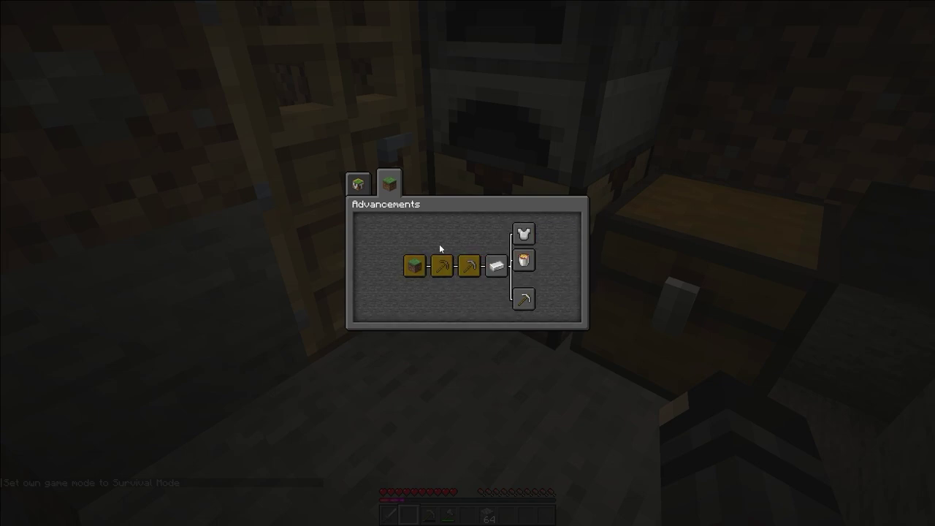
click(358, 185)
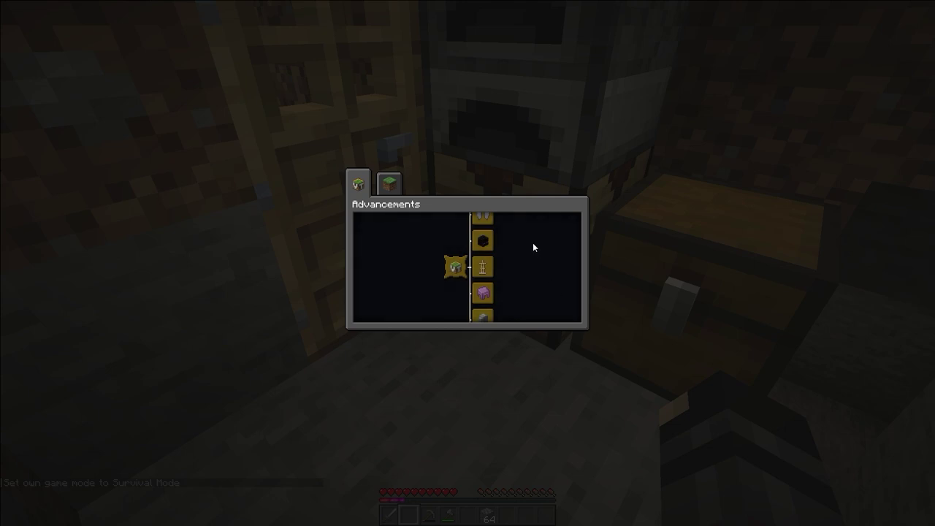
drag(532, 242, 531, 309)
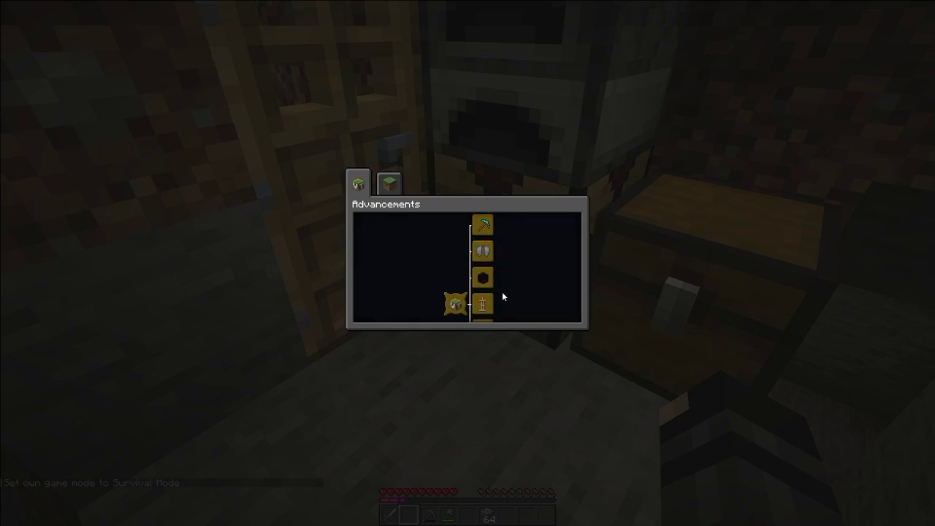
drag(550, 299, 540, 245)
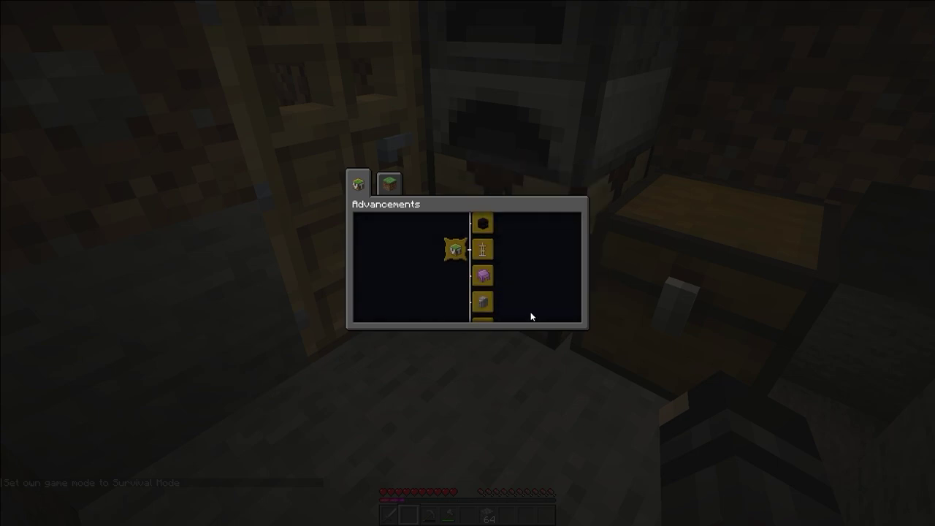
drag(533, 317, 537, 251)
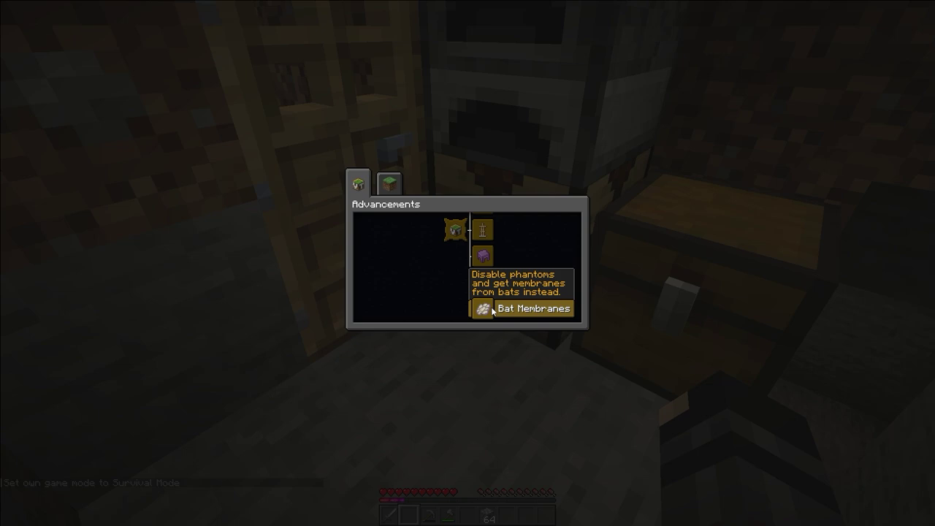
key(Escape)
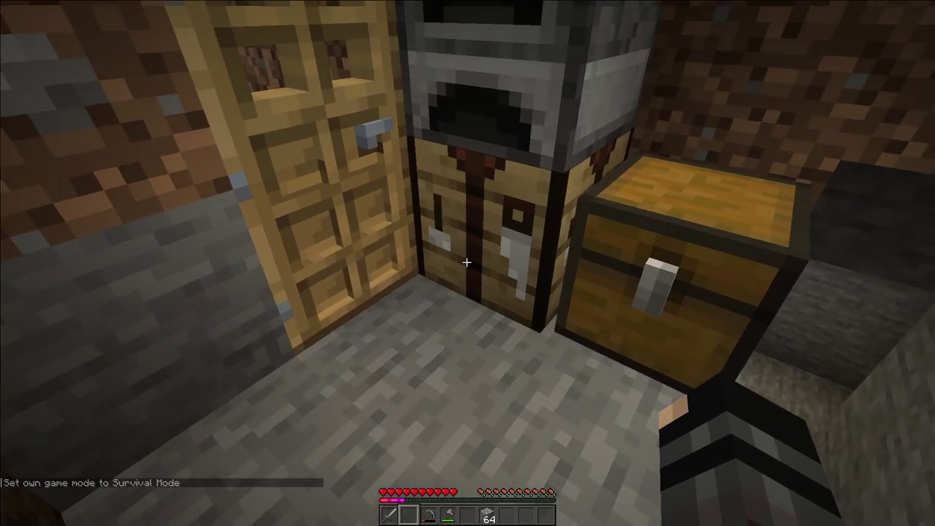
key(e)
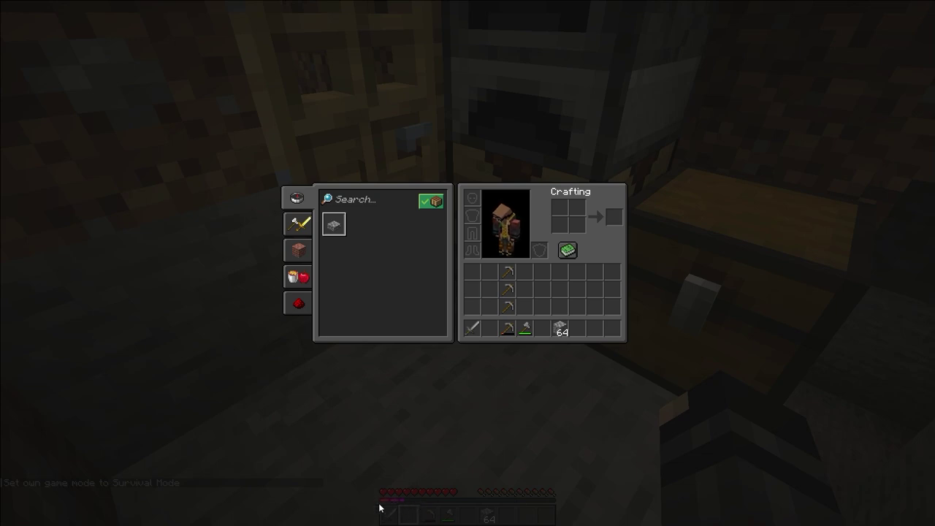
key(e)
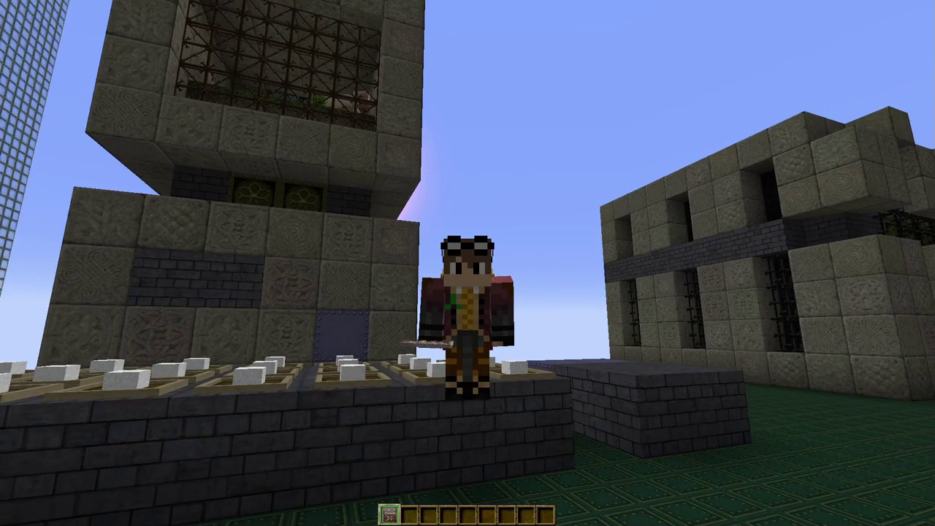
- Step off the brick wall onto the green tiled floor
key(w)
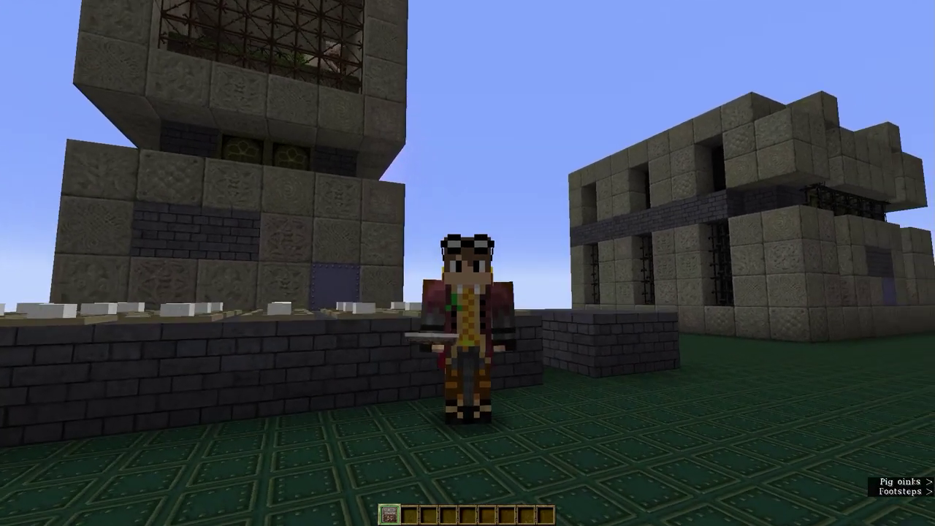